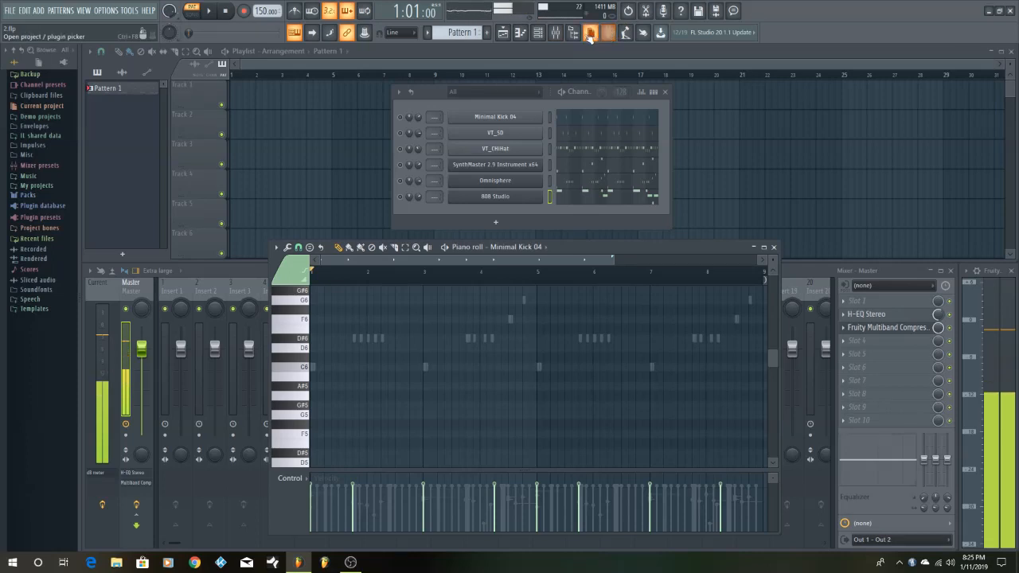
- Open the tempo tapper for a look and close it again
click(625, 33)
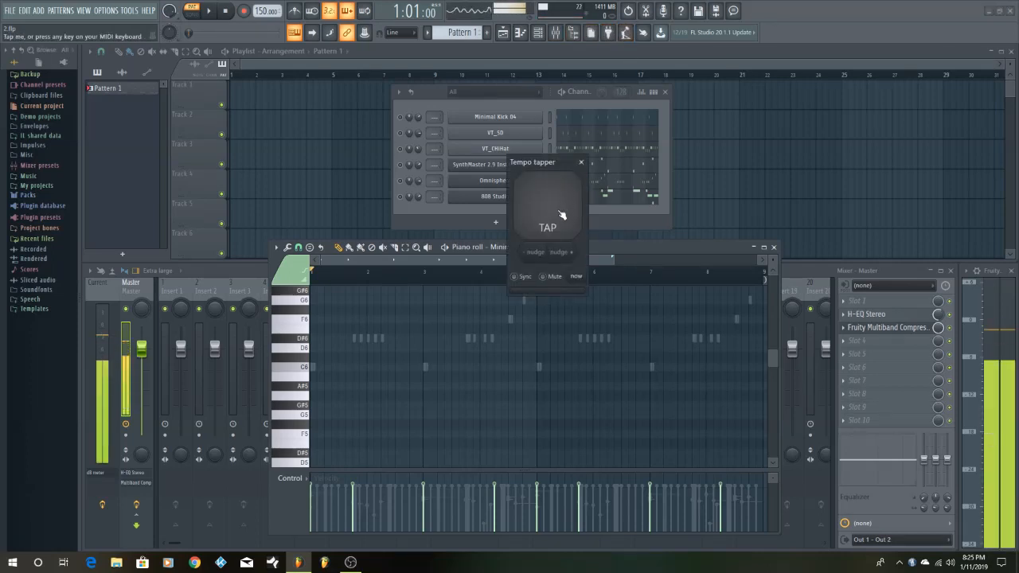
click(582, 163)
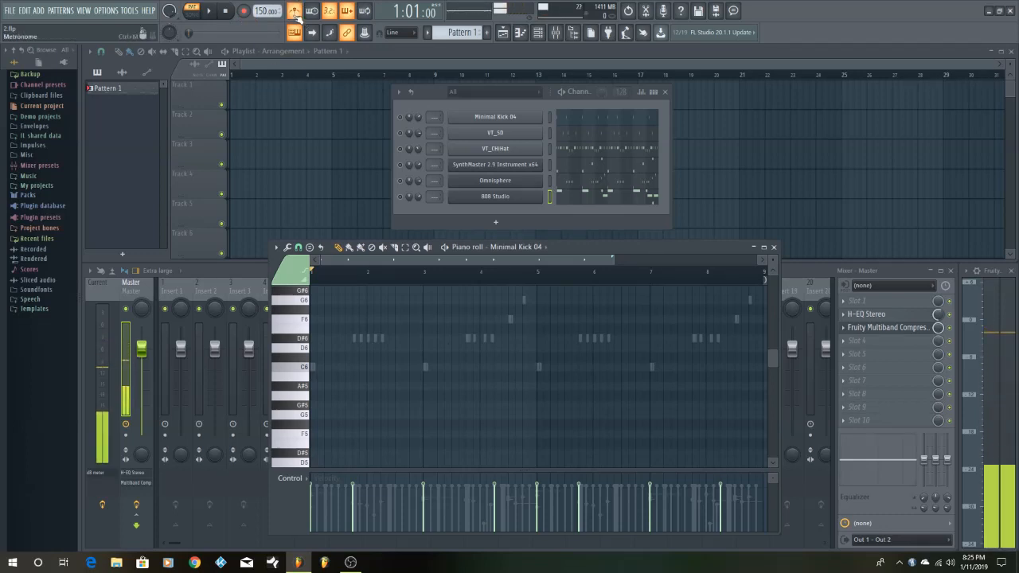
- Play Pattern 1 with the metronome on and watch the mixer meters of Insert 124 and Insert 125, ending with playback stopped
click(211, 12)
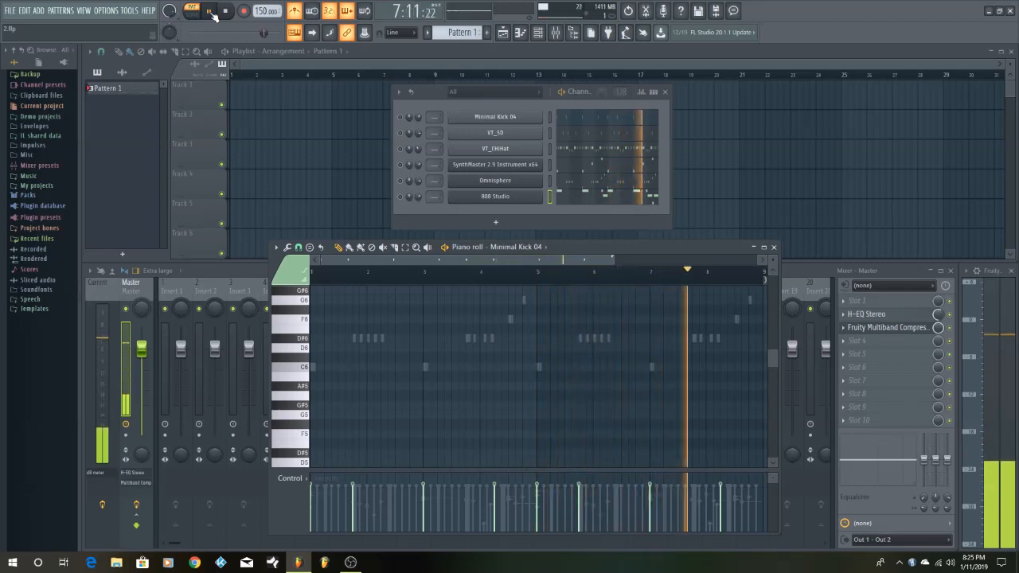
click(229, 11)
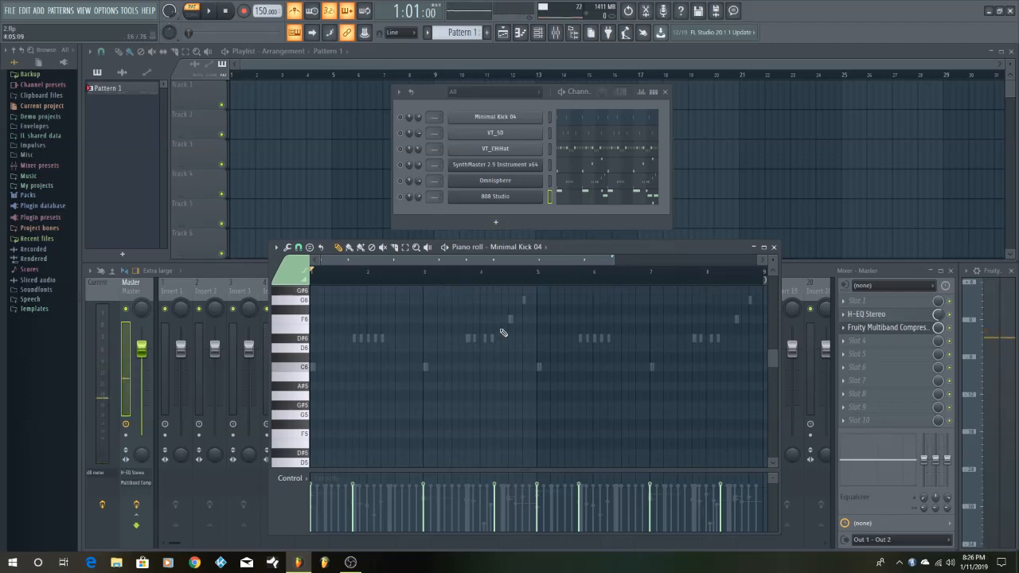
click(227, 270)
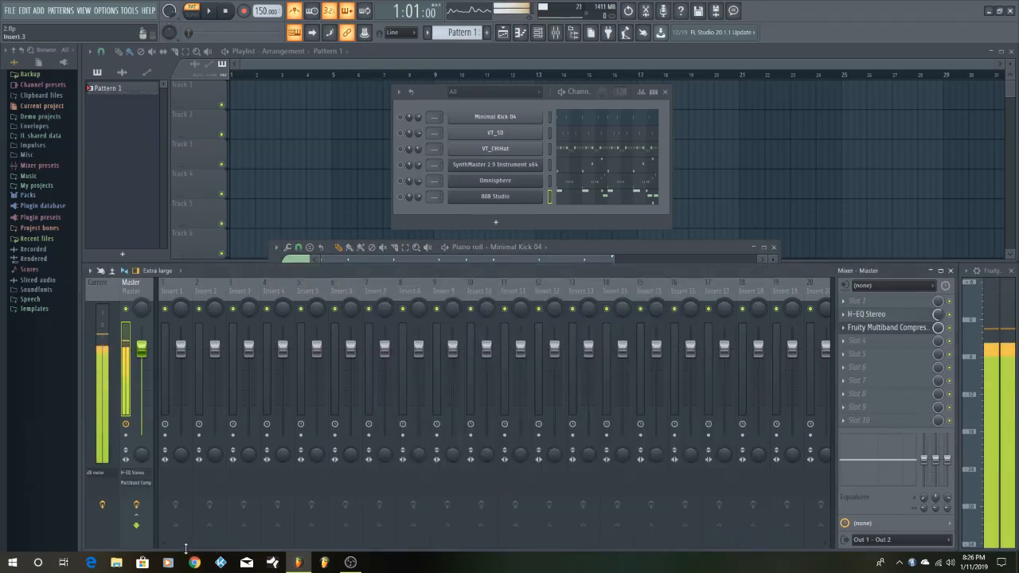
drag(184, 548, 828, 542)
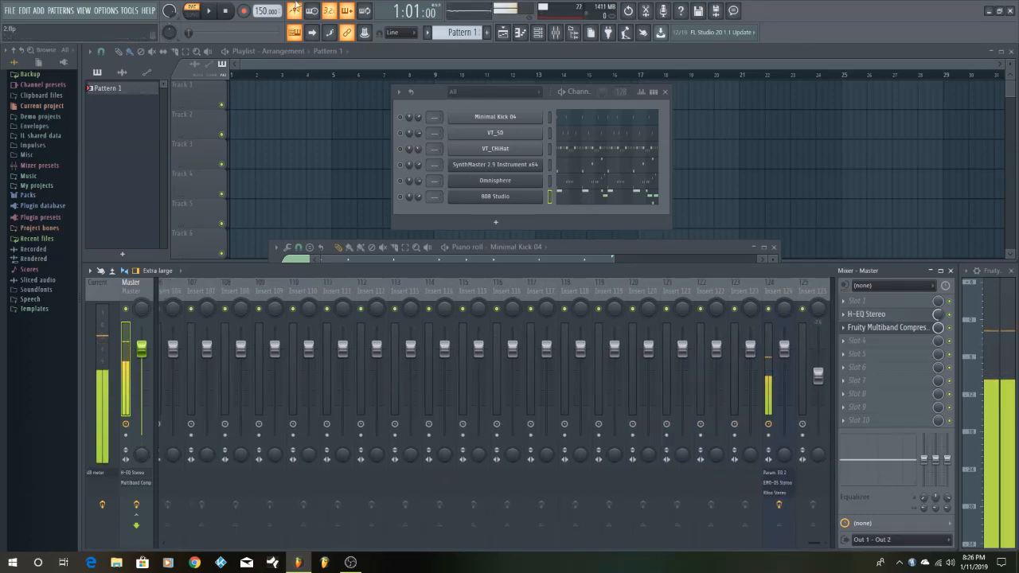
click(214, 16)
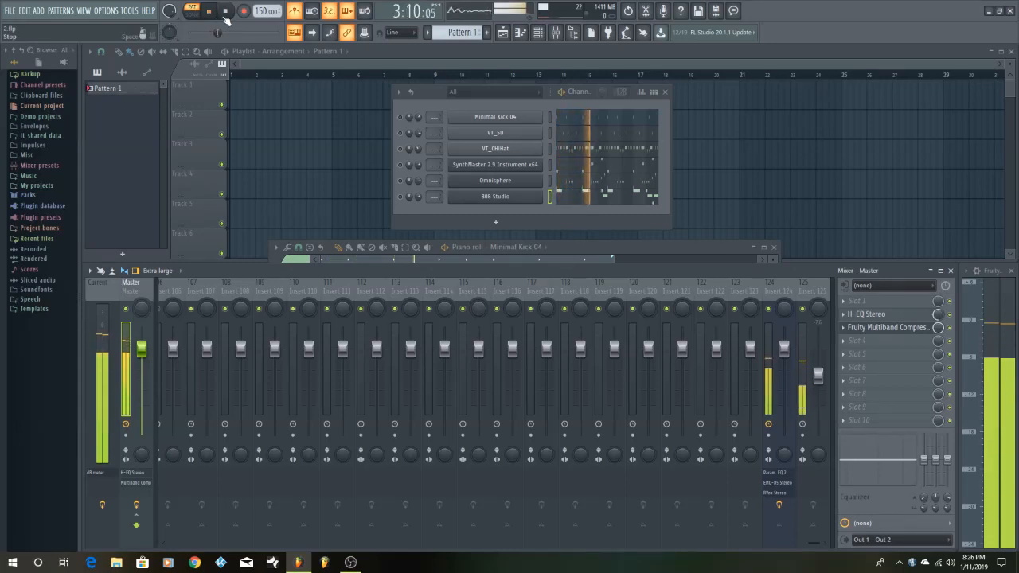
click(226, 20)
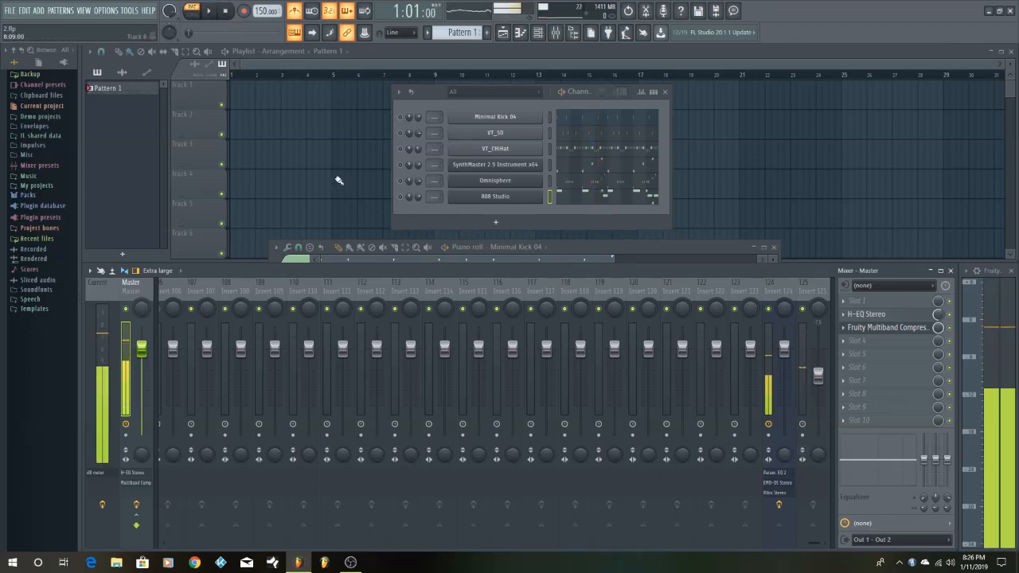
key(space)
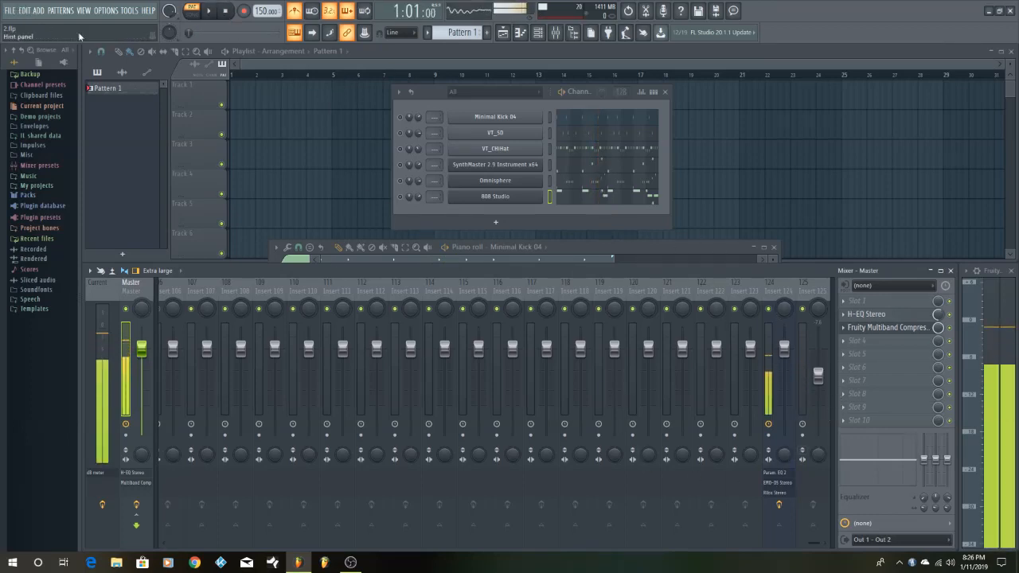
- Check which preview mixer track is assigned in the audio settings, and close the settings
click(105, 11)
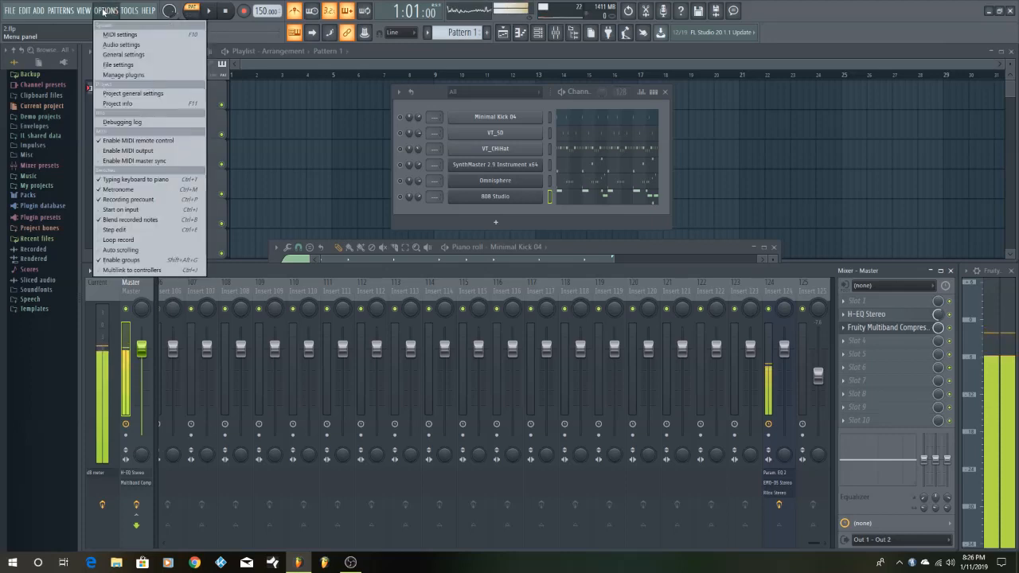
click(121, 44)
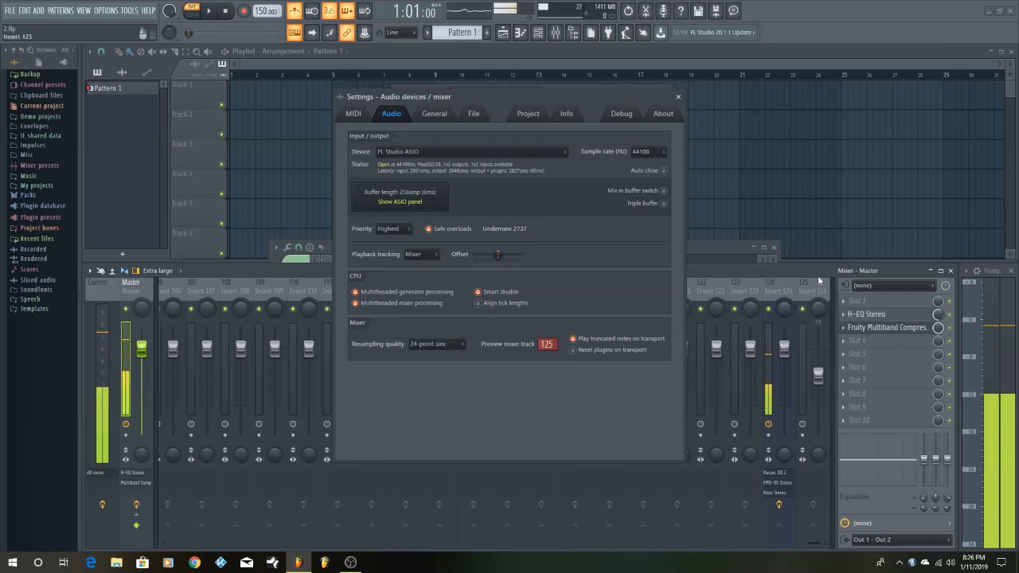
click(677, 96)
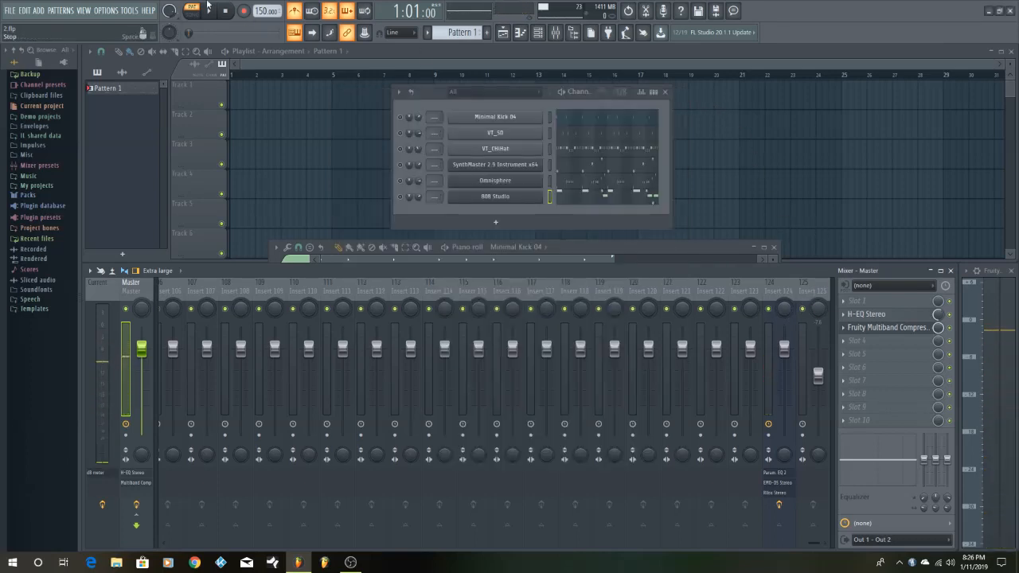
- Lower the Insert 125 volume fader slightly while Pattern 1 plays, bring the piano roll back to the front and stop playback
click(205, 12)
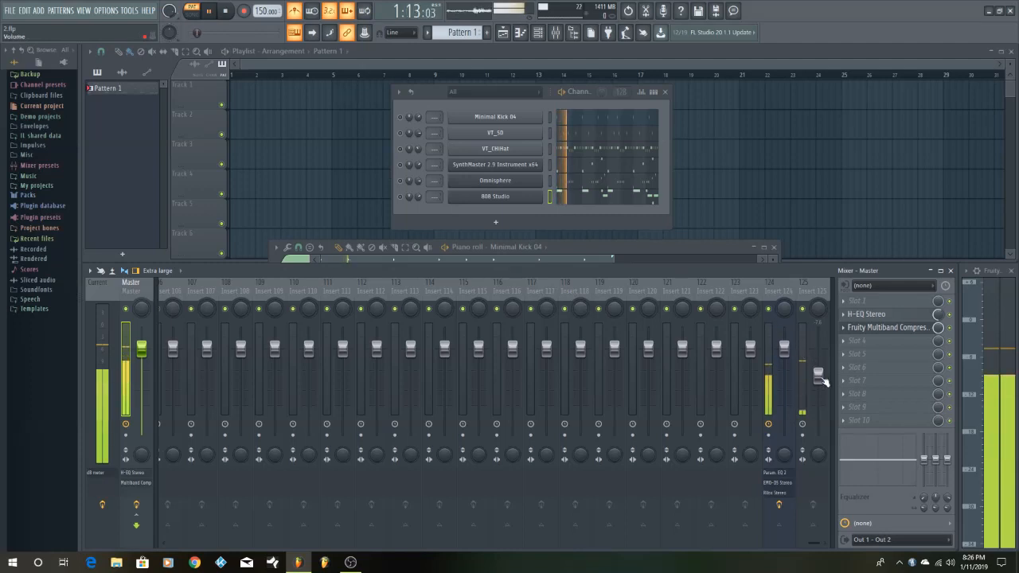
drag(819, 374, 820, 386)
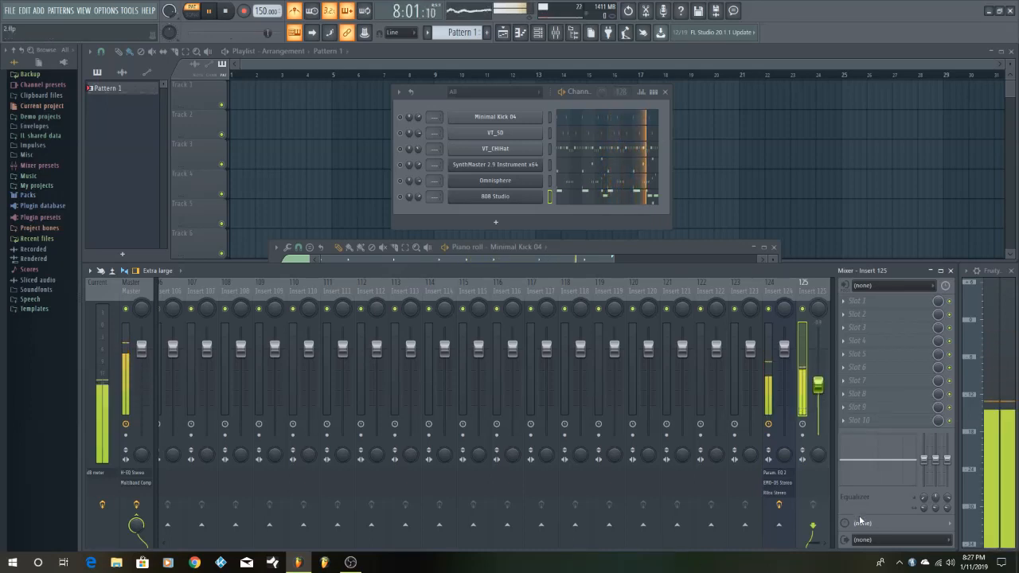
drag(794, 544, 179, 538)
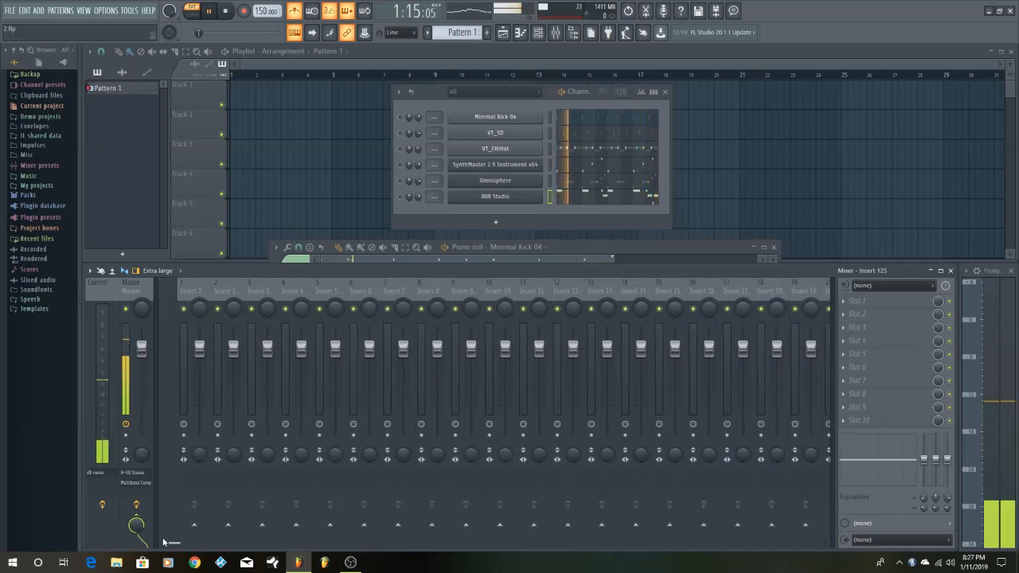
double_click(603, 249)
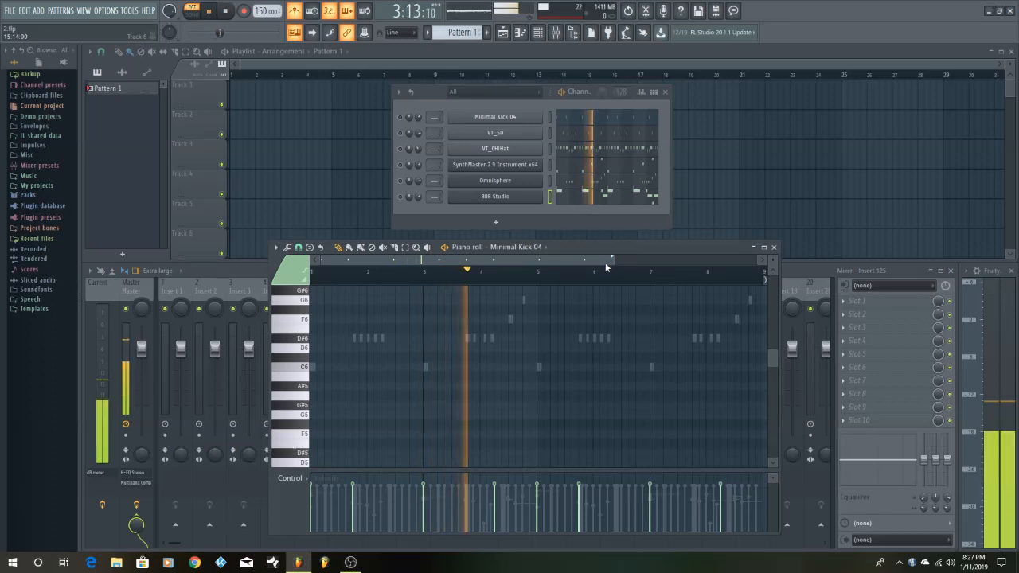
click(225, 11)
- Show the Omnisphere channel's melody notes in the piano roll in place of the Minimal Kick 04 channel
scroll(653, 386, down, 3)
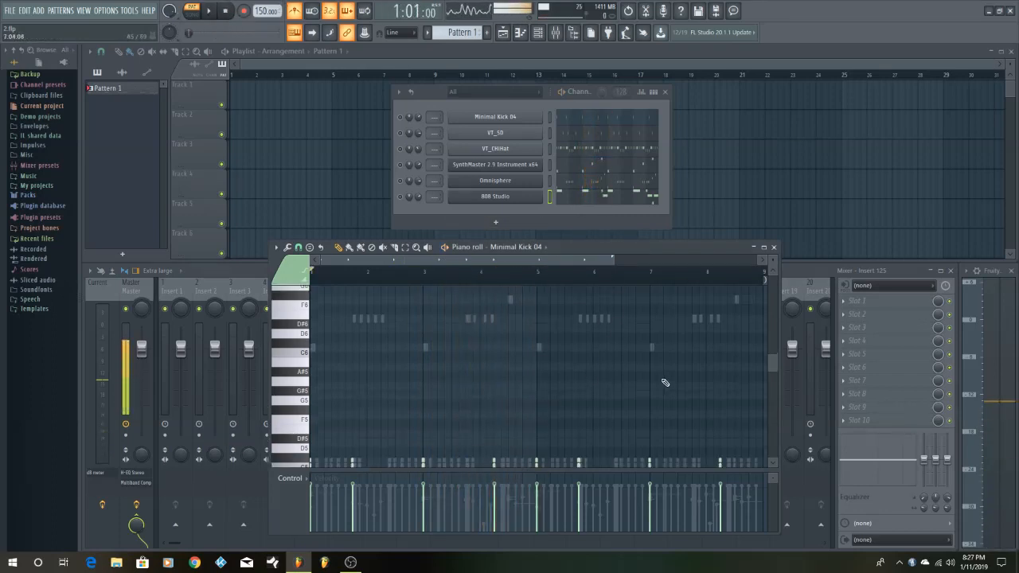
scroll(665, 384, down, 3)
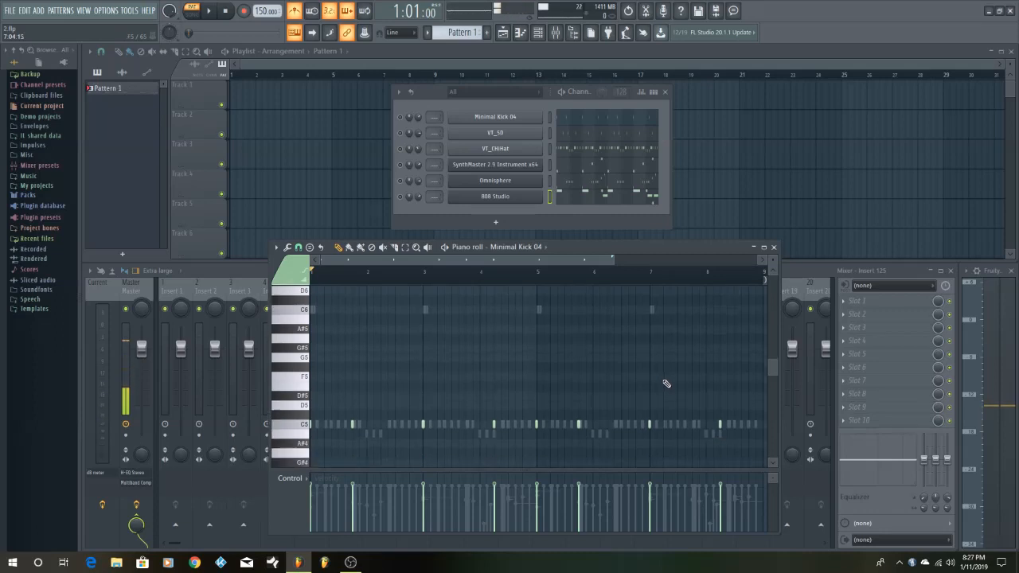
scroll(667, 381, up, 8)
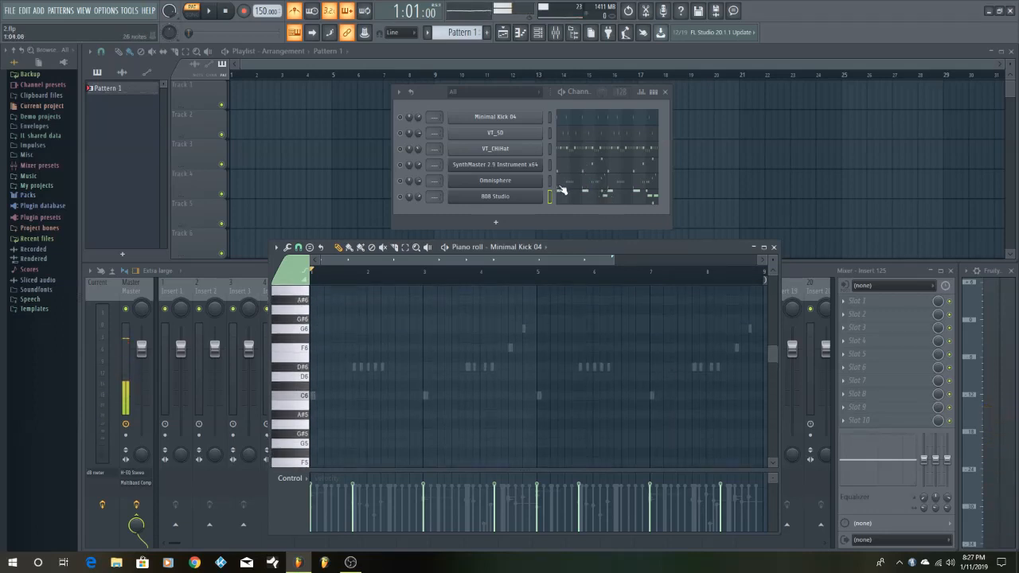
click(625, 185)
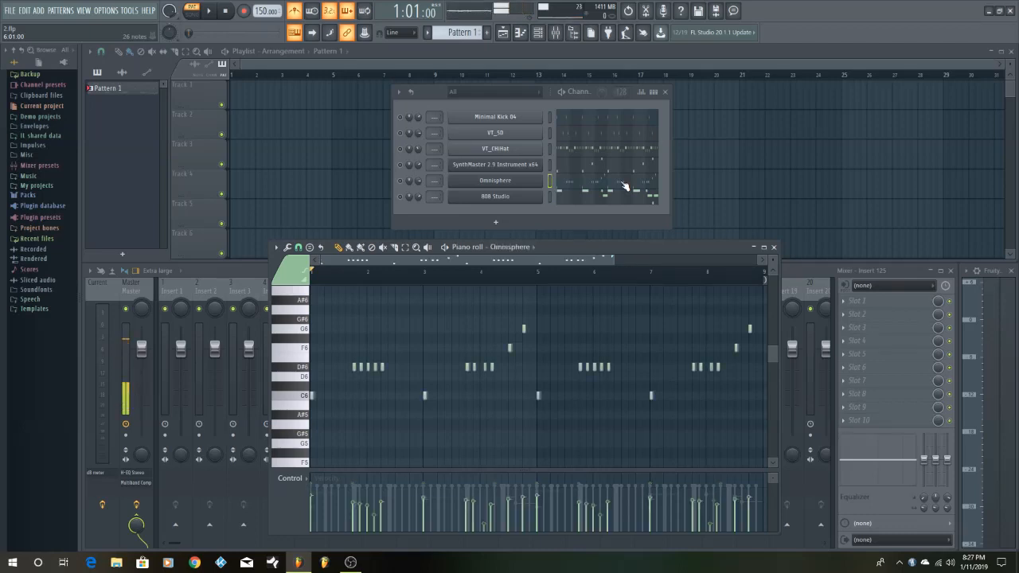
- Audition the melody's pitches C6, D#6, F6 and G6 and the neighbouring keys on the Omnisphere piano roll keyboard
click(307, 397)
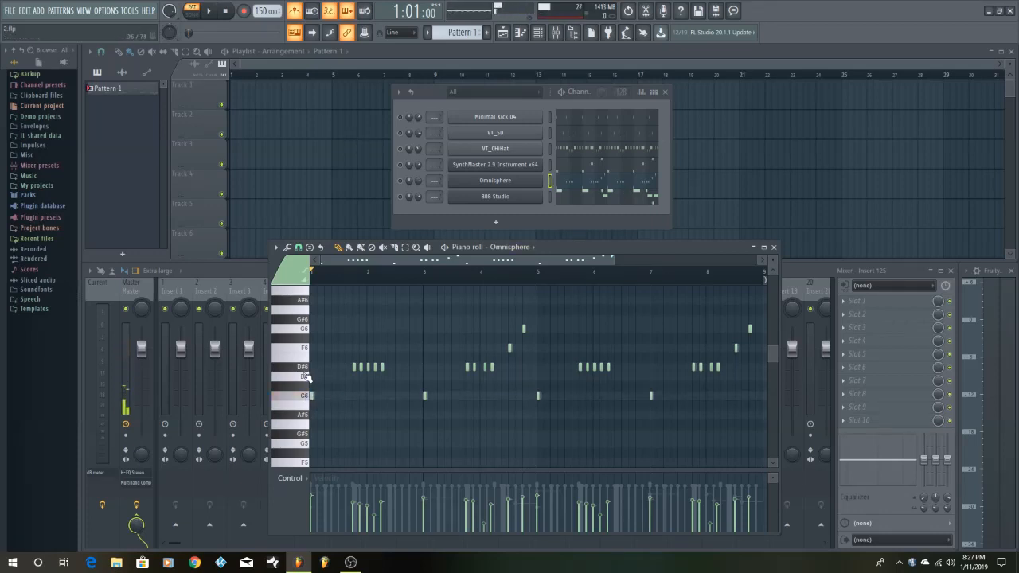
click(303, 368)
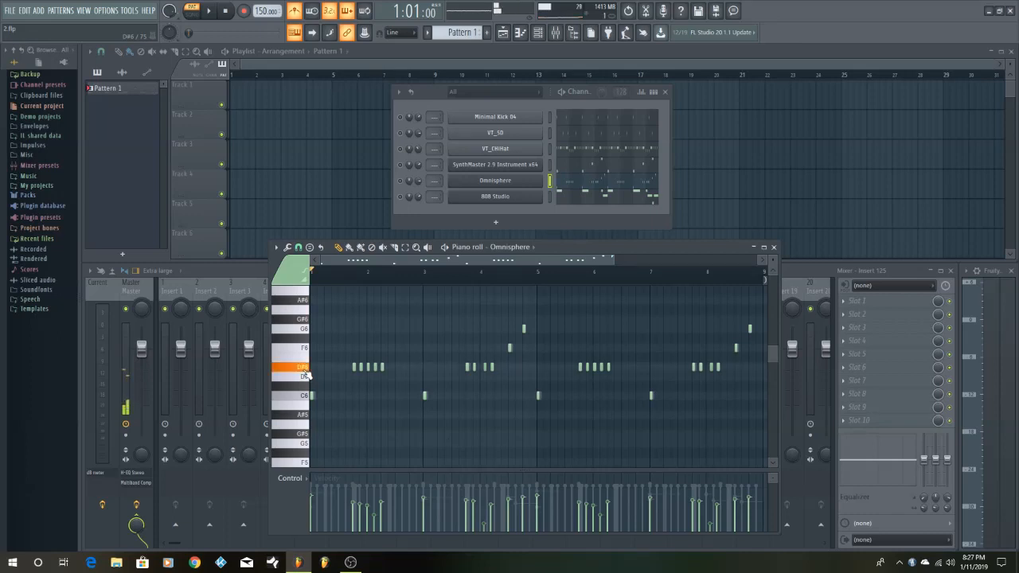
click(306, 350)
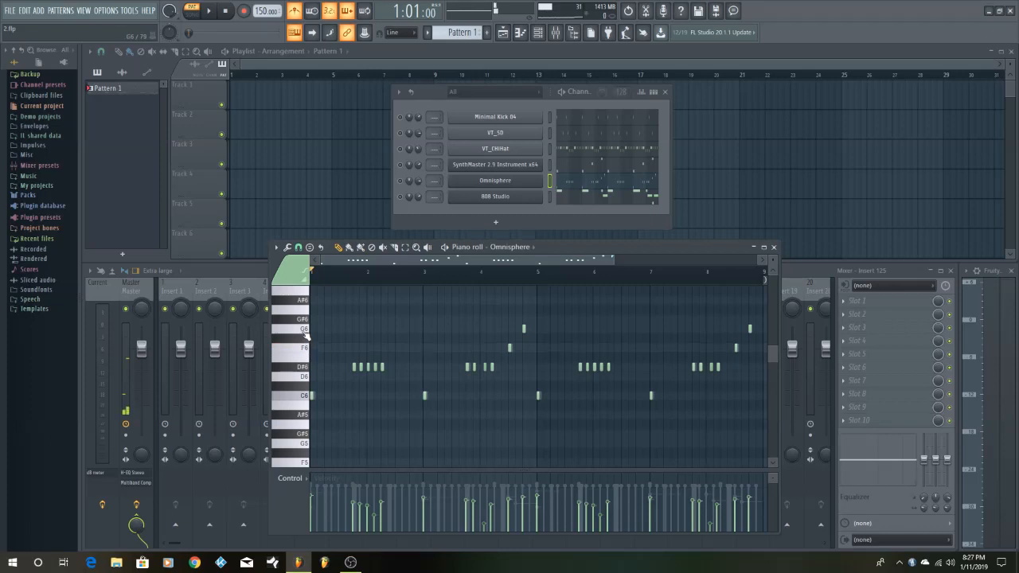
click(307, 335)
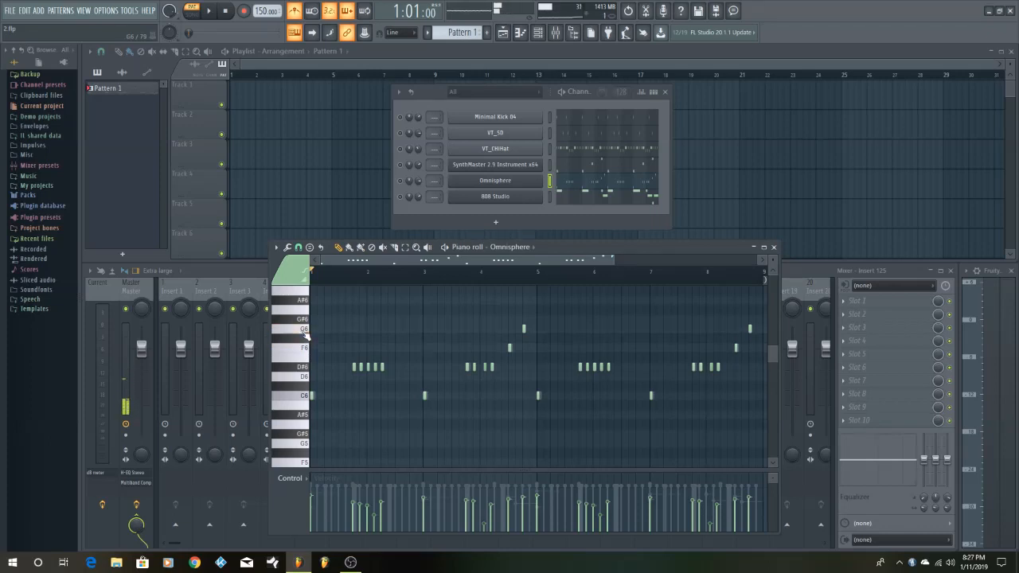
click(306, 406)
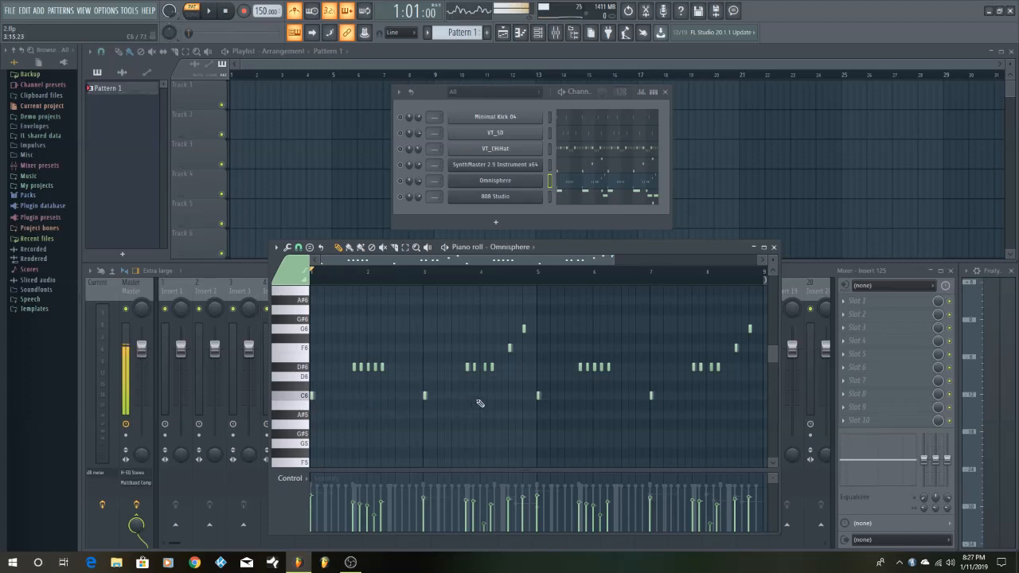
click(308, 398)
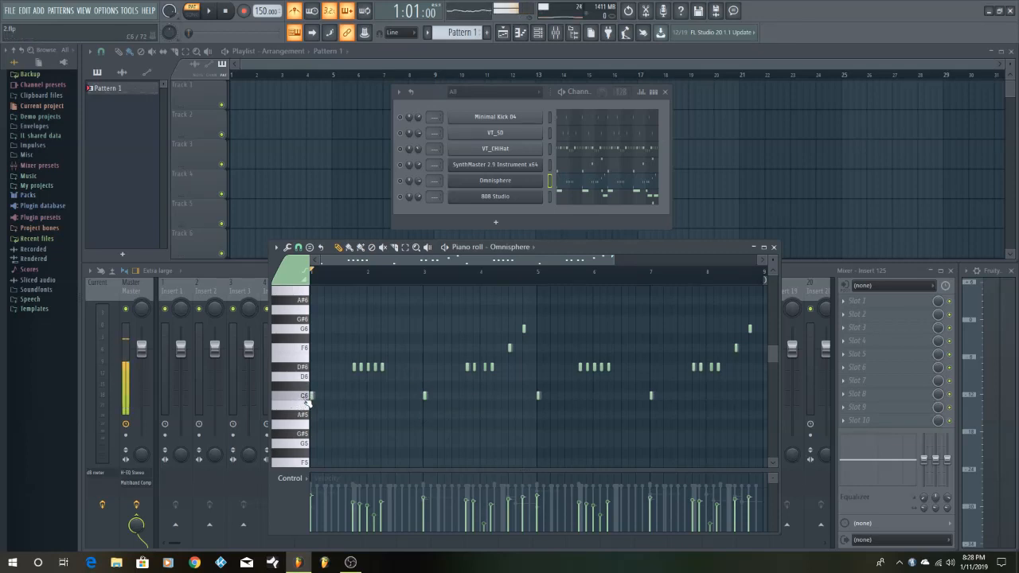
click(308, 392)
scroll(305, 376, up, 1)
click(302, 408)
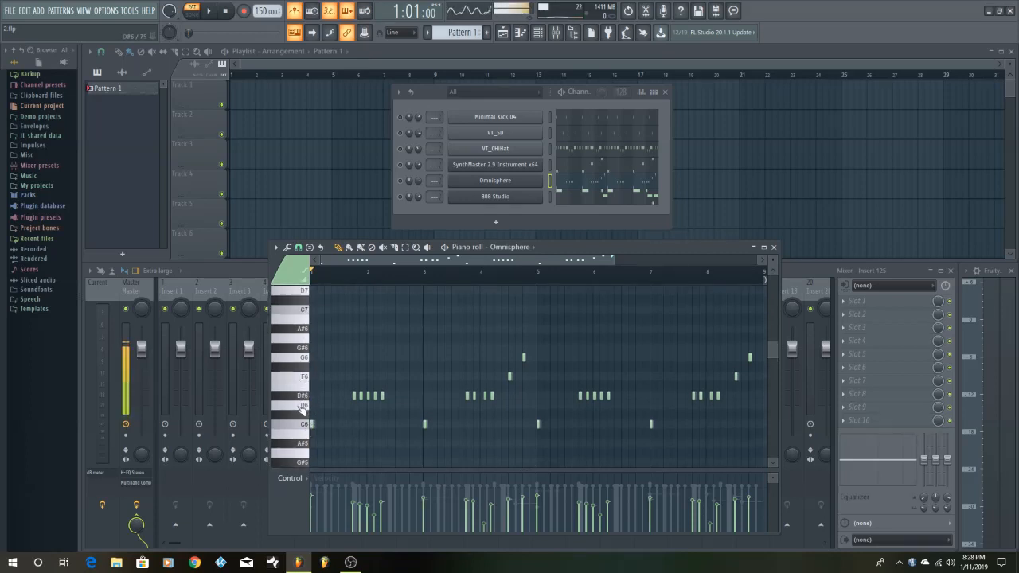
- Add short notes at C7, A#6, C7, G#6 and G6 around bar 2 of the Omnisphere melody
click(359, 309)
click(374, 328)
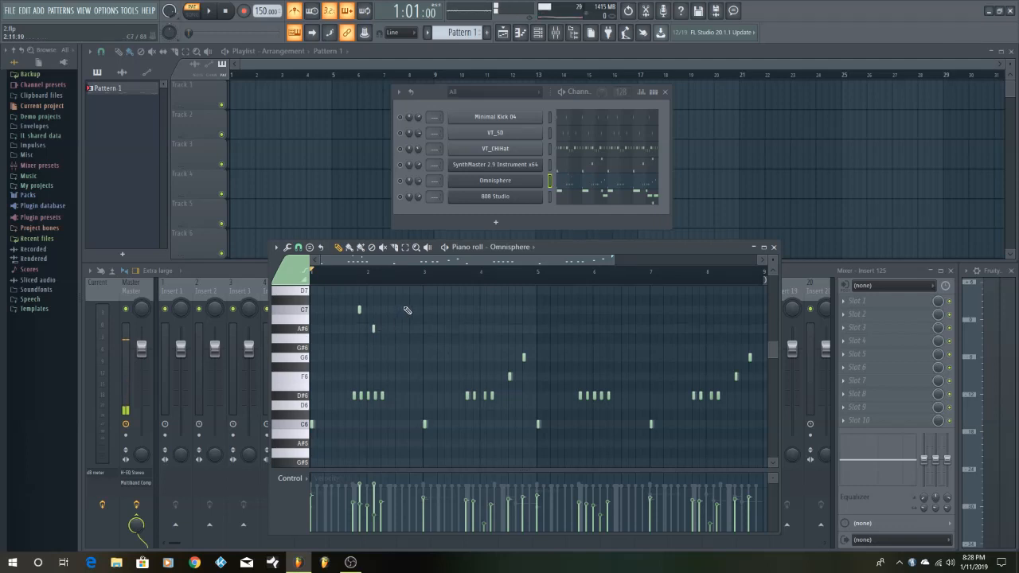
click(405, 310)
click(409, 348)
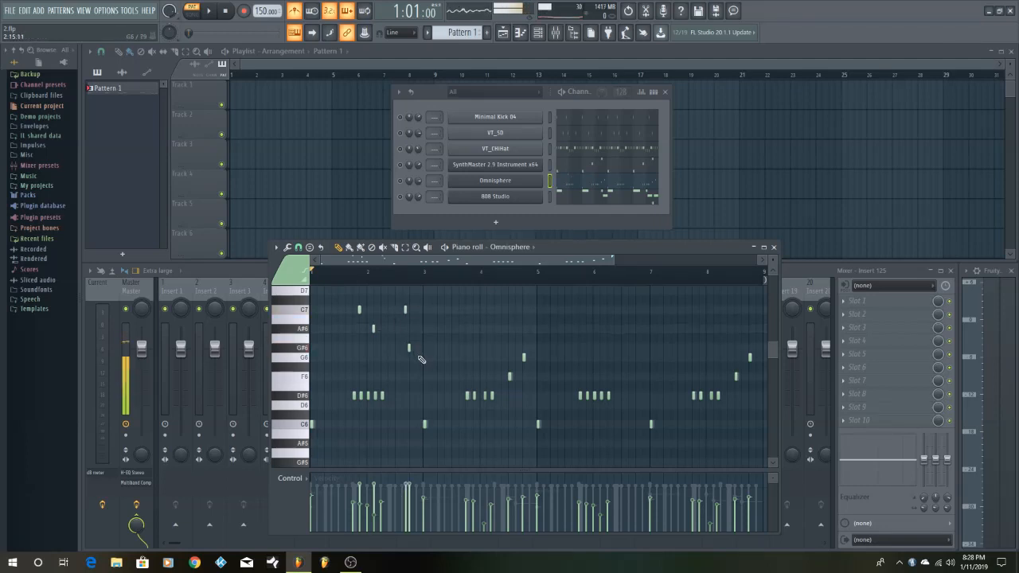
click(420, 358)
- Delete the five extra notes above the Omnisphere melody around bar 2
right_click(419, 357)
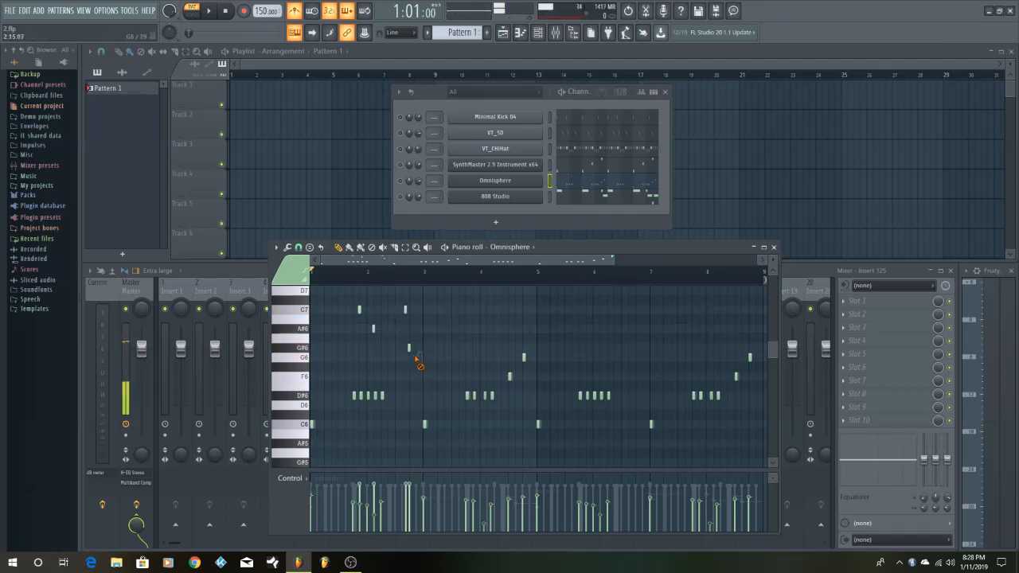
right_click(408, 348)
right_click(405, 310)
right_click(359, 310)
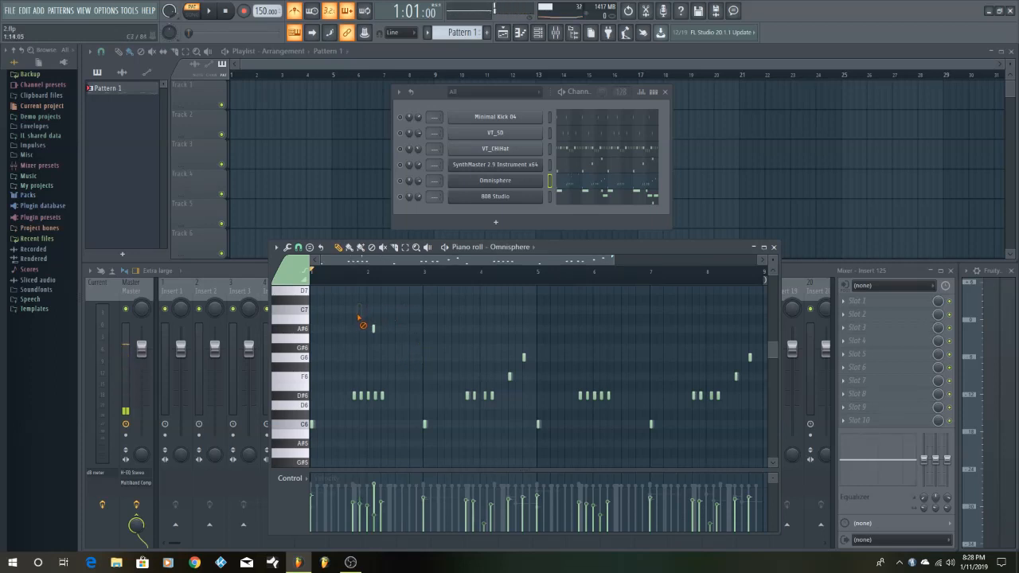
right_click(373, 329)
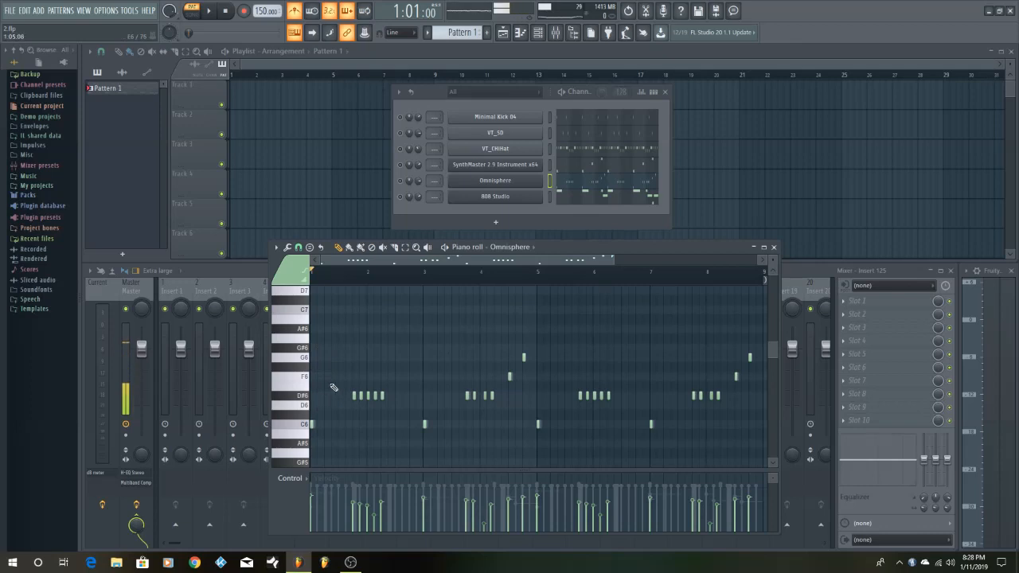
- Audition the melody's starting note C6 on the Omnisphere piano roll keyboard
scroll(359, 377, down, 1)
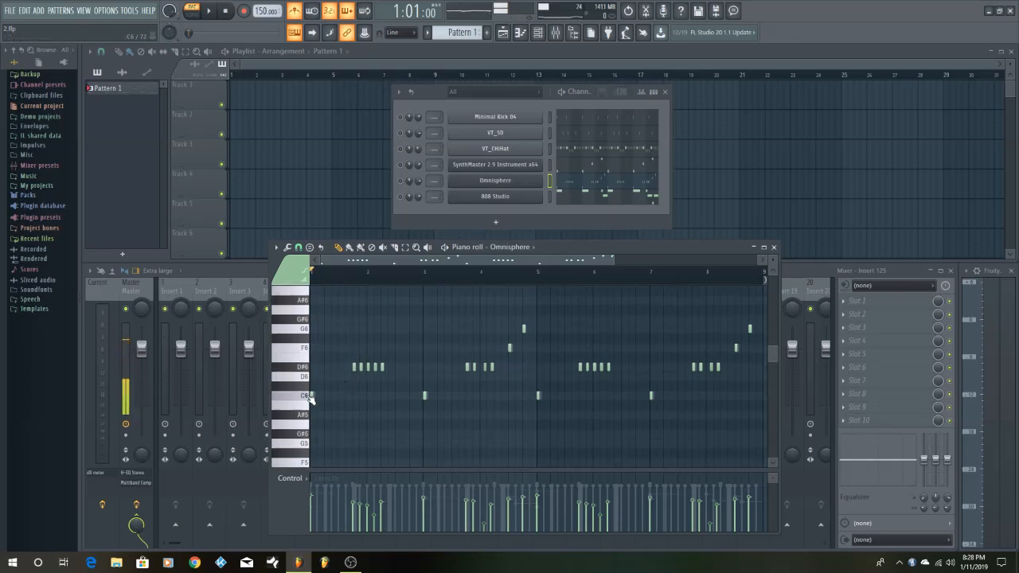
scroll(341, 369, down, 1)
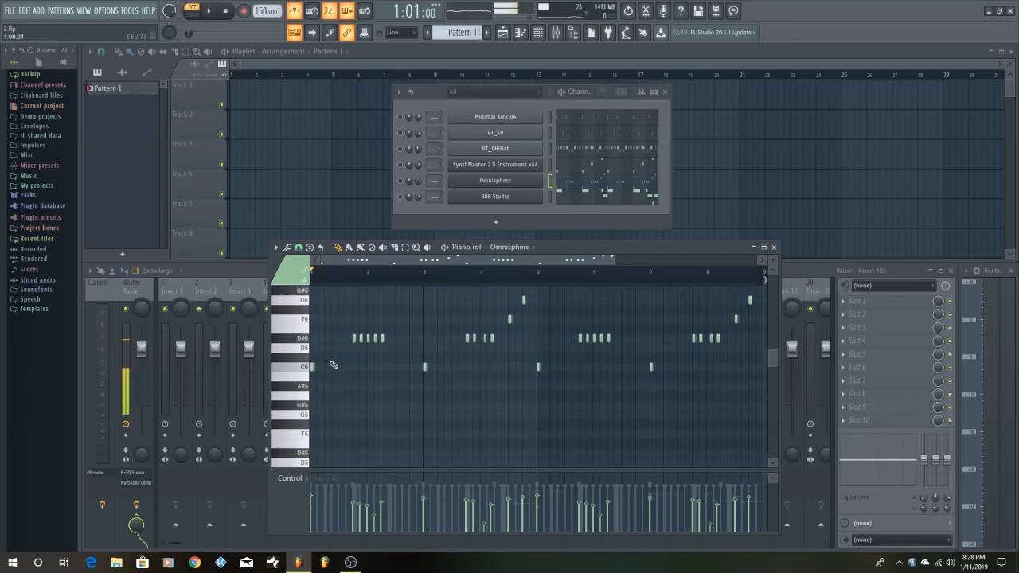
click(308, 370)
click(306, 365)
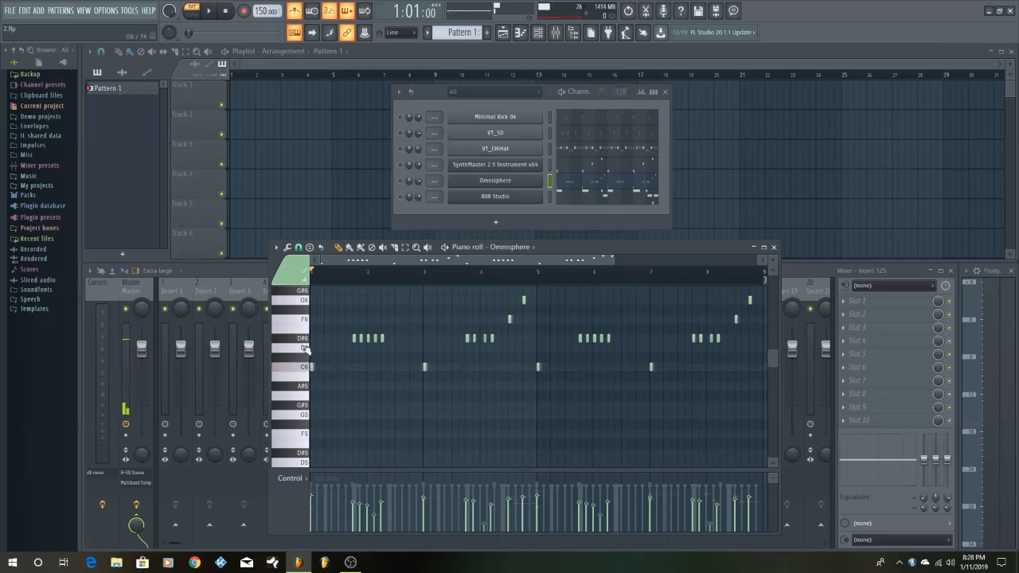
- Audition the keys D6, F6 and G6 on the Omnisphere piano roll keyboard
click(305, 345)
click(305, 320)
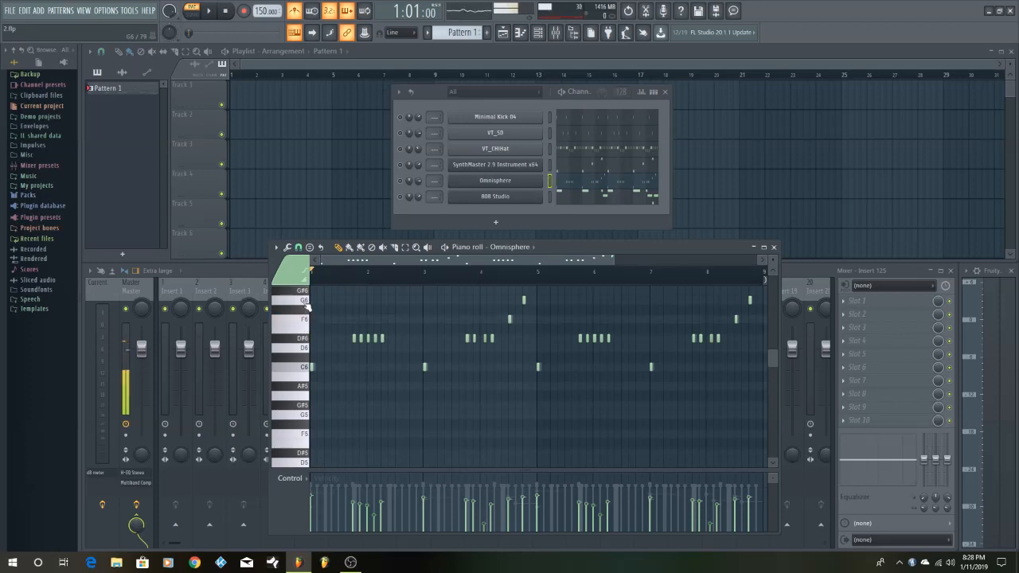
click(306, 304)
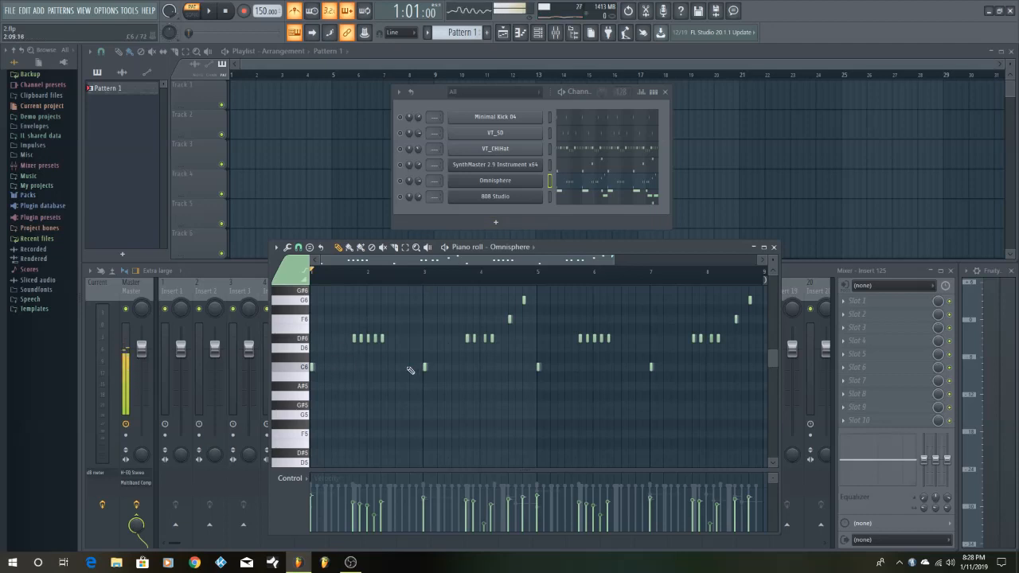
- Unmute the Omnisphere channel and play Pattern 1 to hear its melody alone, and stop the playback
click(401, 182)
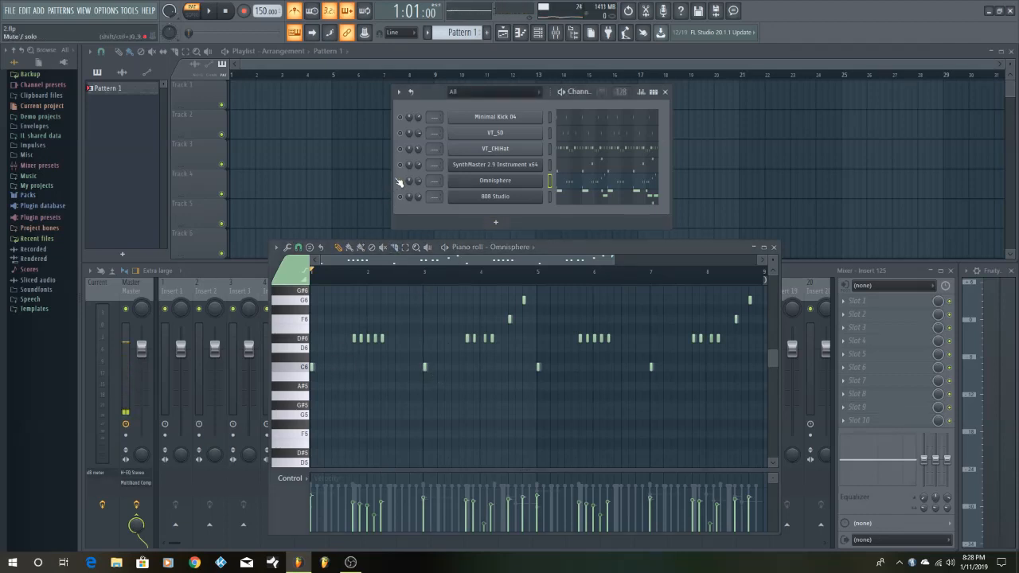
click(212, 12)
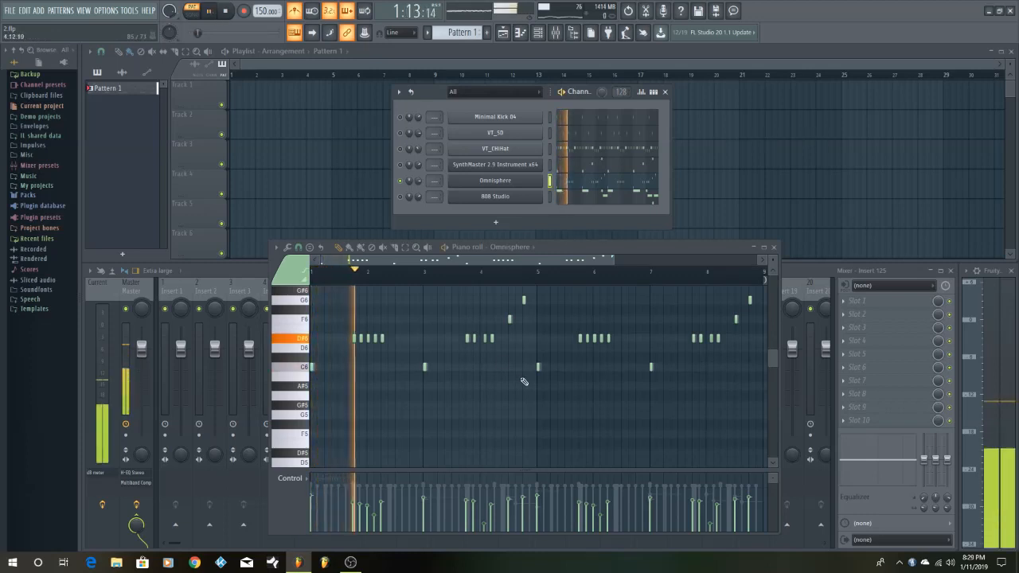
scroll(768, 399, up, 2)
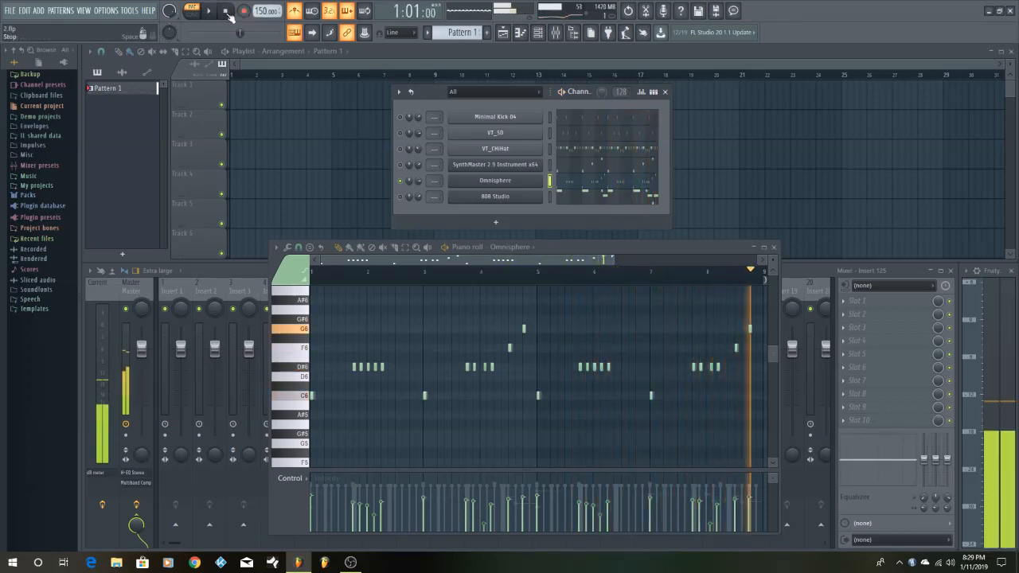
click(227, 14)
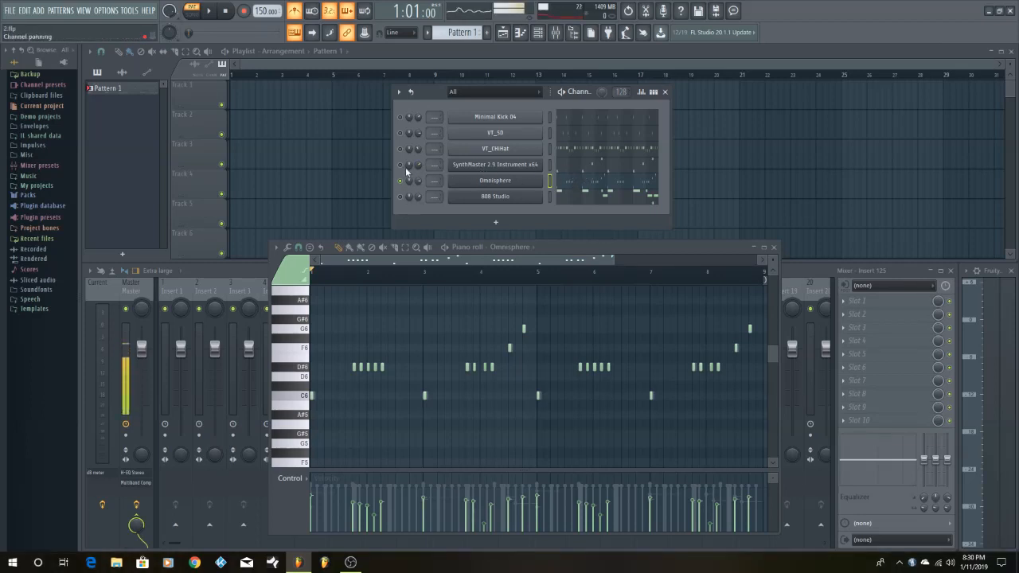
- Open the SynthMaster 2.9 channel's piano roll and audition its pitches C6, D#6 and F6, plus G6, on the keyboard
click(576, 171)
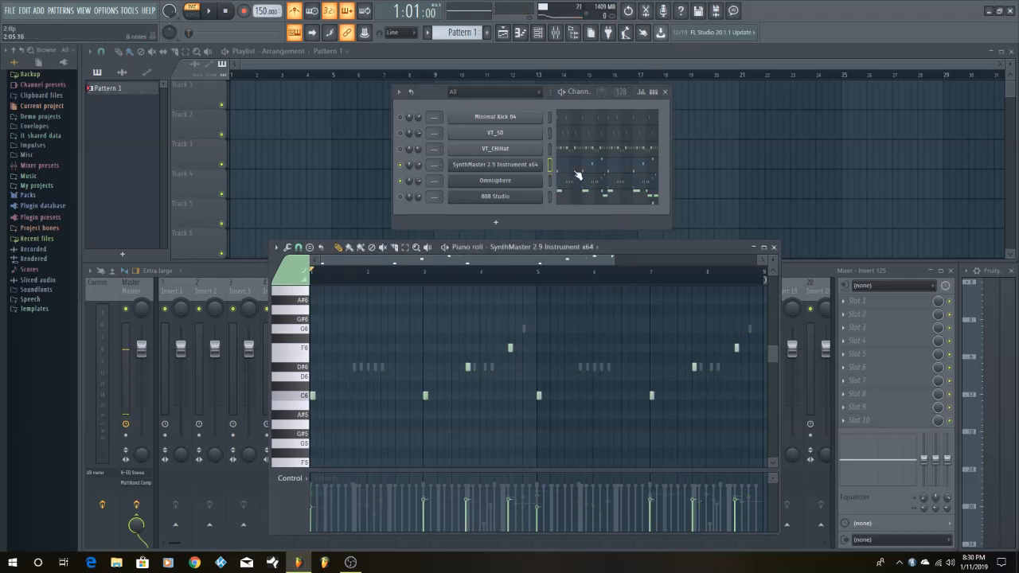
click(308, 399)
click(303, 371)
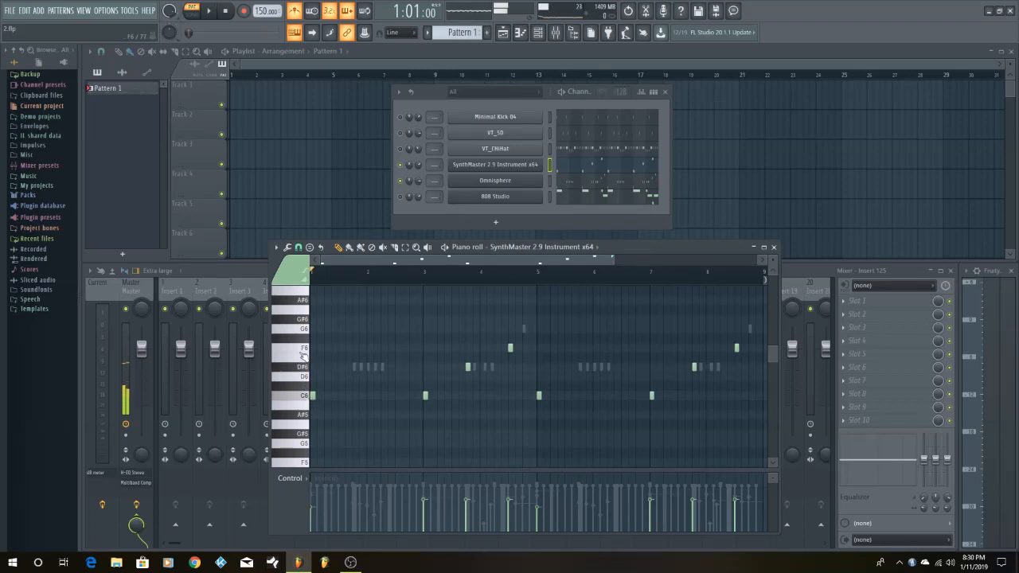
click(303, 350)
click(300, 329)
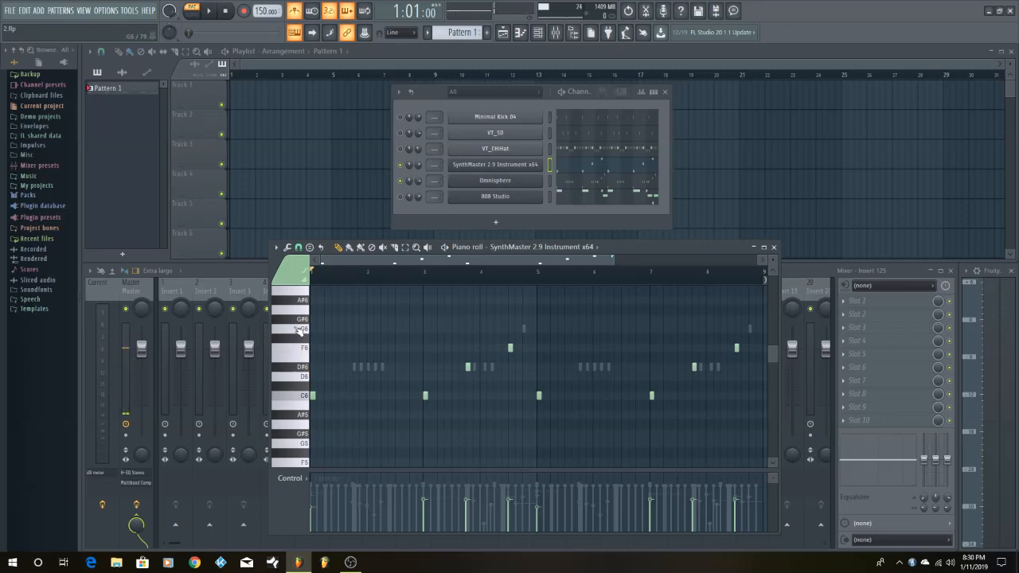
click(309, 348)
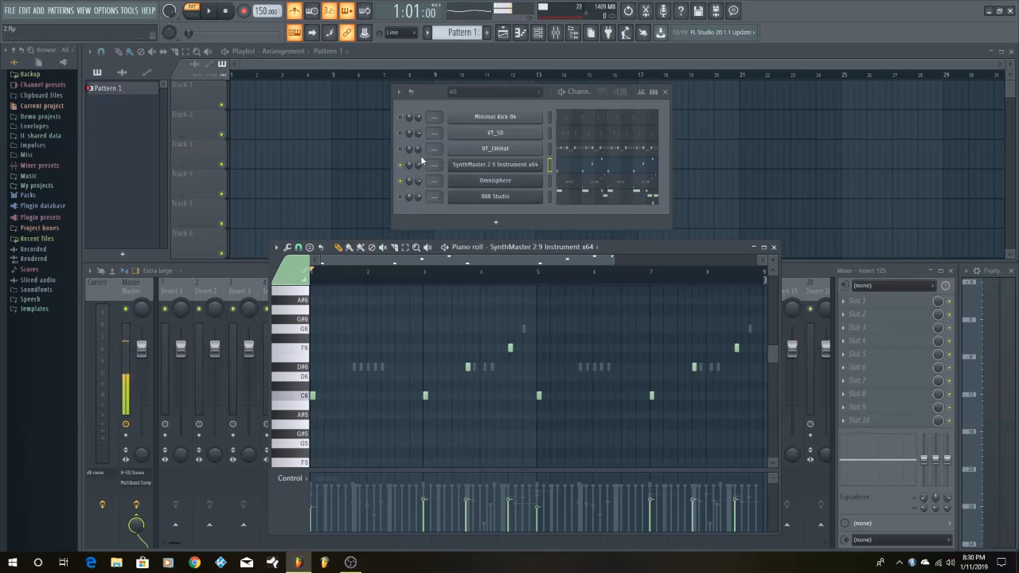
- Mute the SynthMaster 2.9 channel and play the pattern with only Omnisphere sounding, then stop playback
click(400, 165)
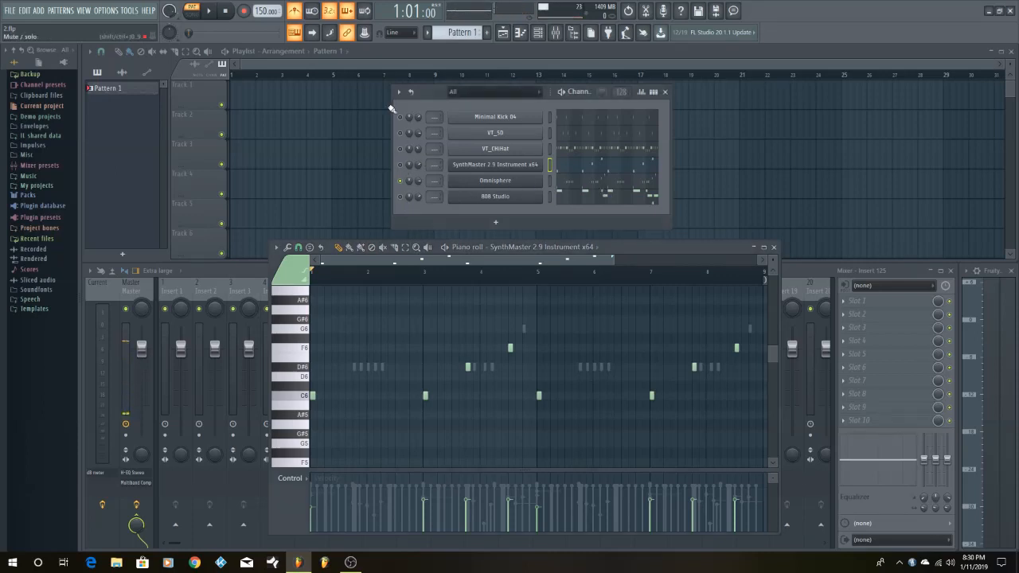
click(211, 11)
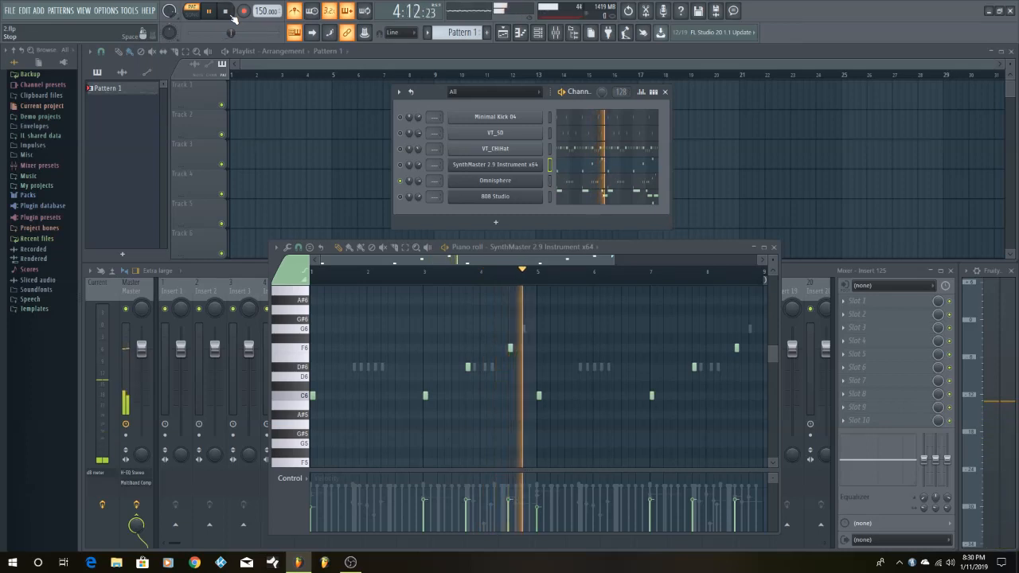
click(231, 13)
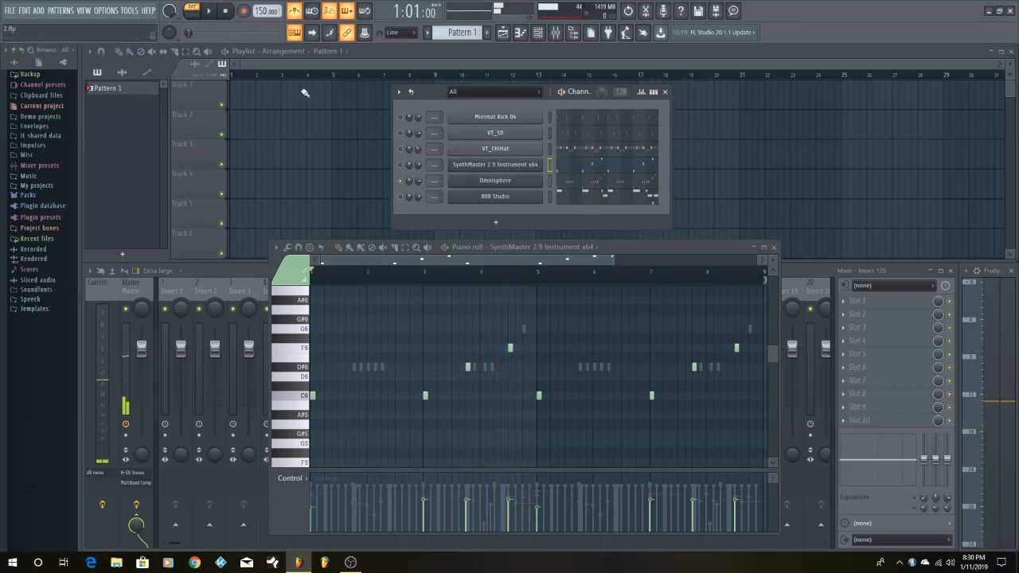
- Mute Omnisphere with SynthMaster 2.9 unmuted, play the pattern to hear the SynthMaster notes alone, and stop playback
right_click(406, 182)
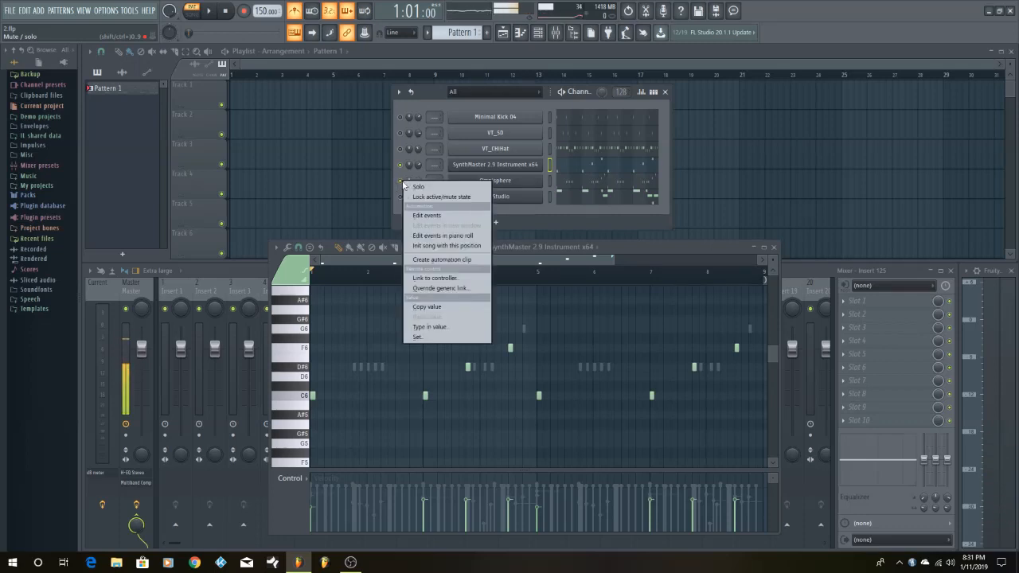
click(399, 183)
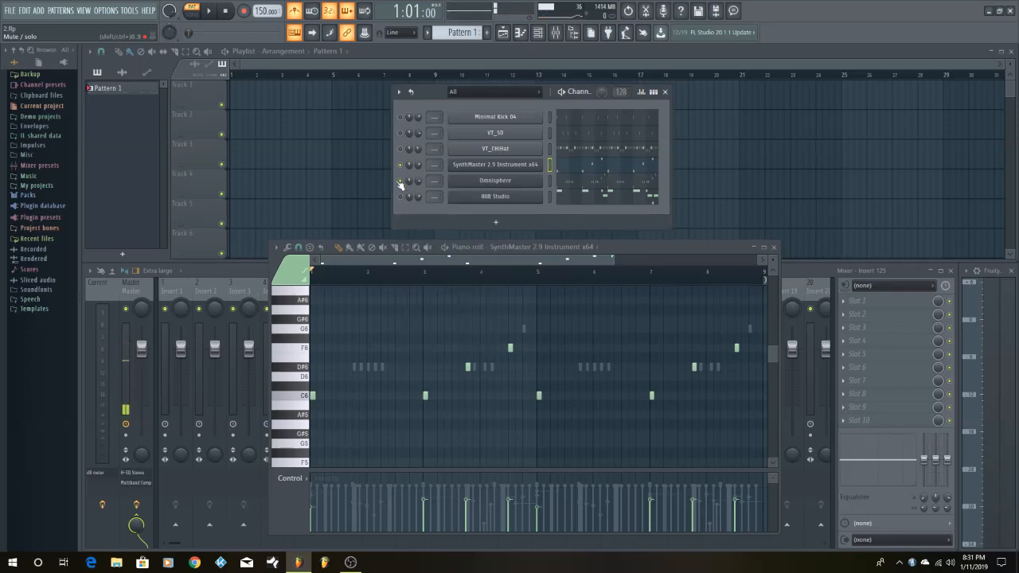
click(210, 13)
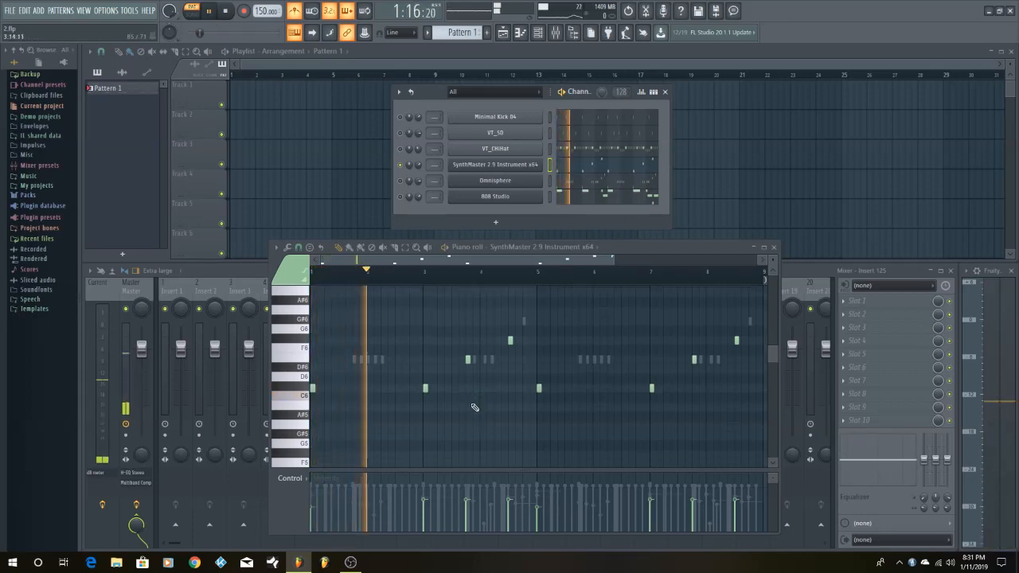
scroll(347, 385, down, 1)
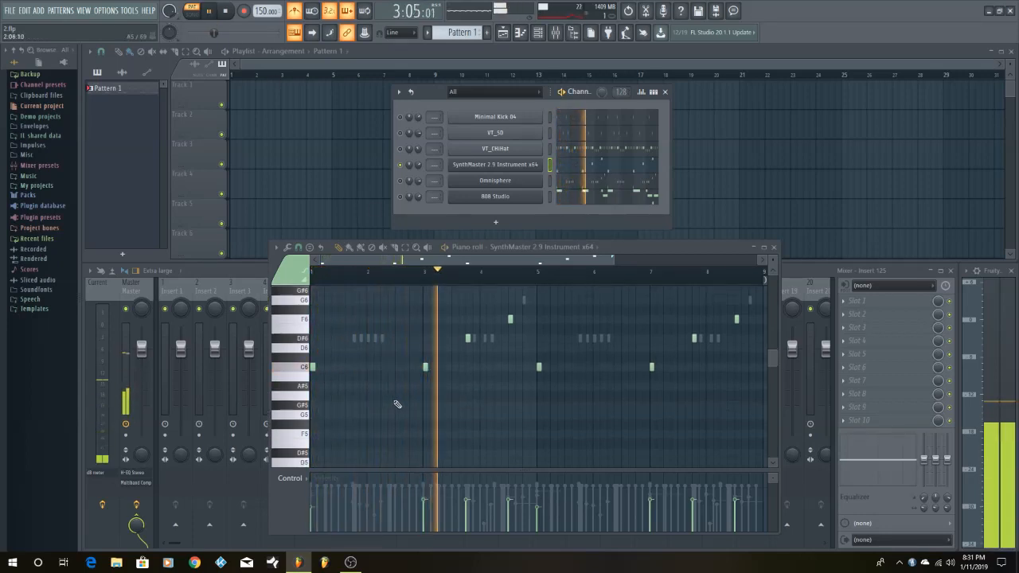
scroll(397, 405, up, 1)
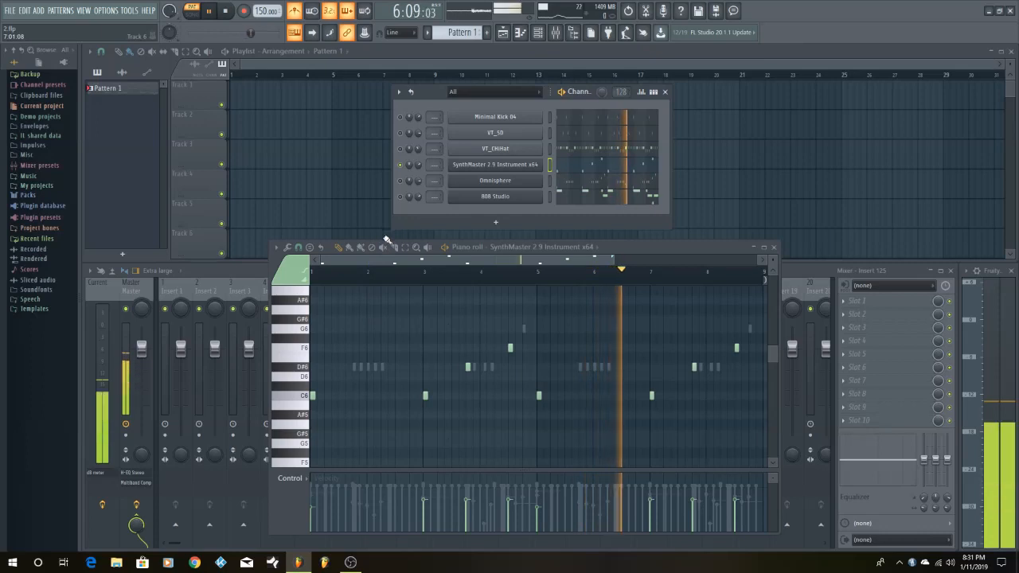
click(230, 15)
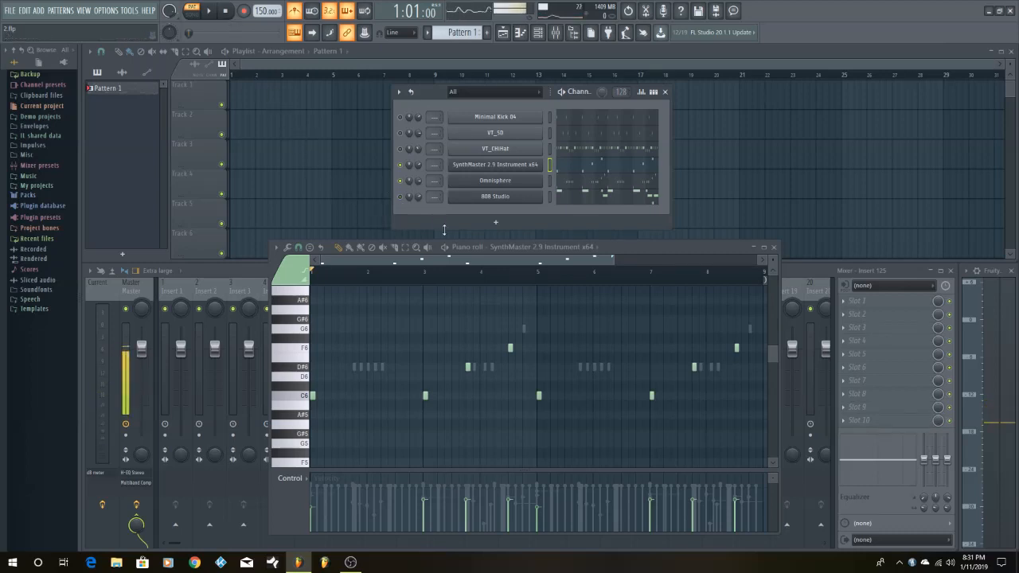
- Compare the Omnisphere and SynthMaster 2.9 melodies by switching the piano roll to Omnisphere and back through their ghost notes
scroll(441, 388, up, 1)
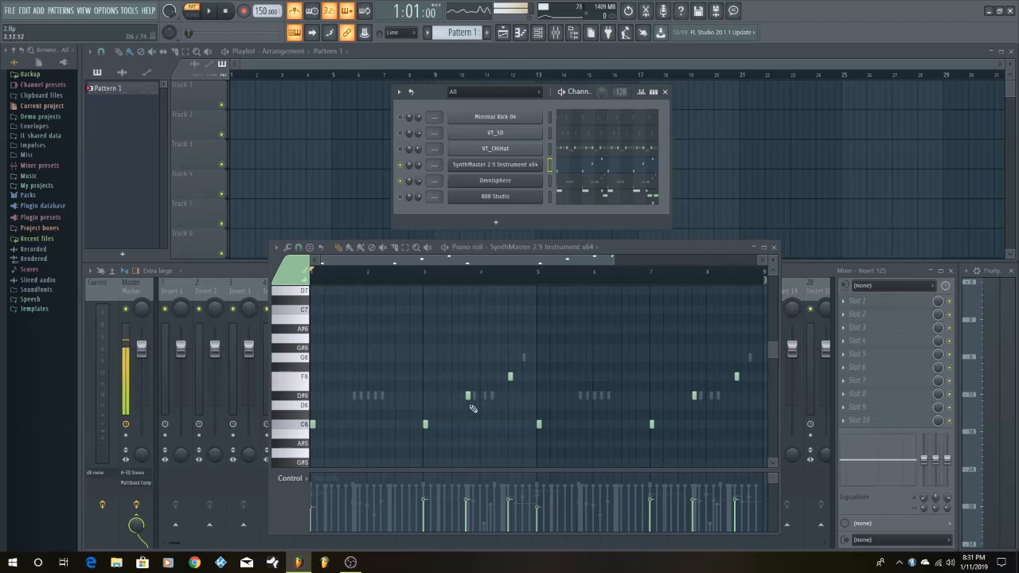
double_click(357, 399)
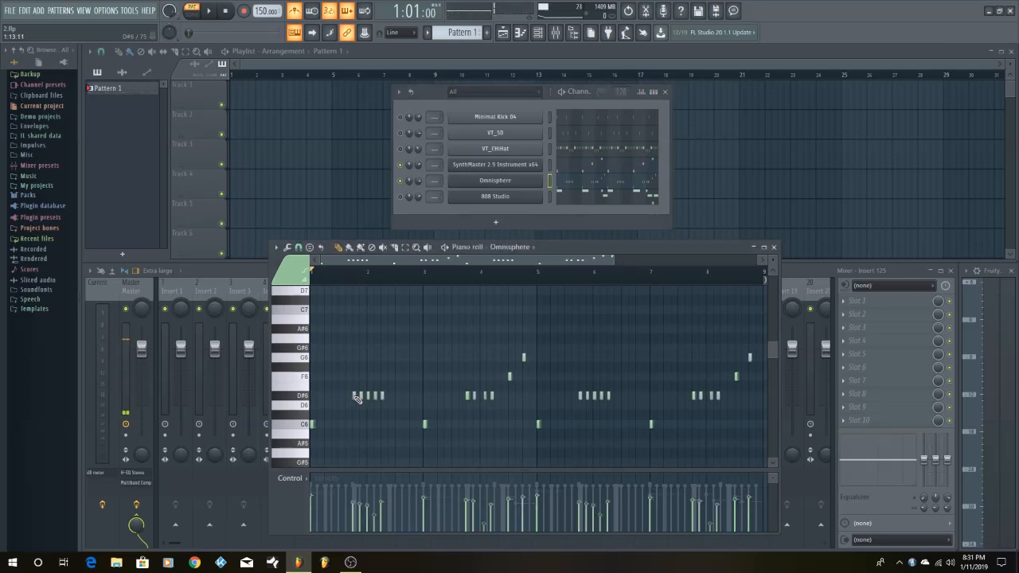
scroll(470, 430, down, 2)
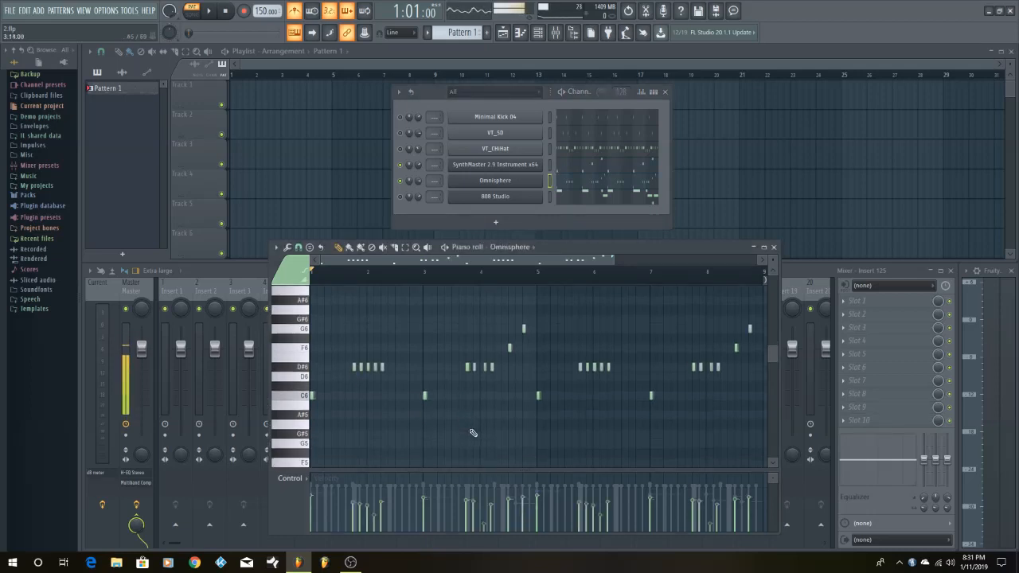
scroll(472, 432, up, 2)
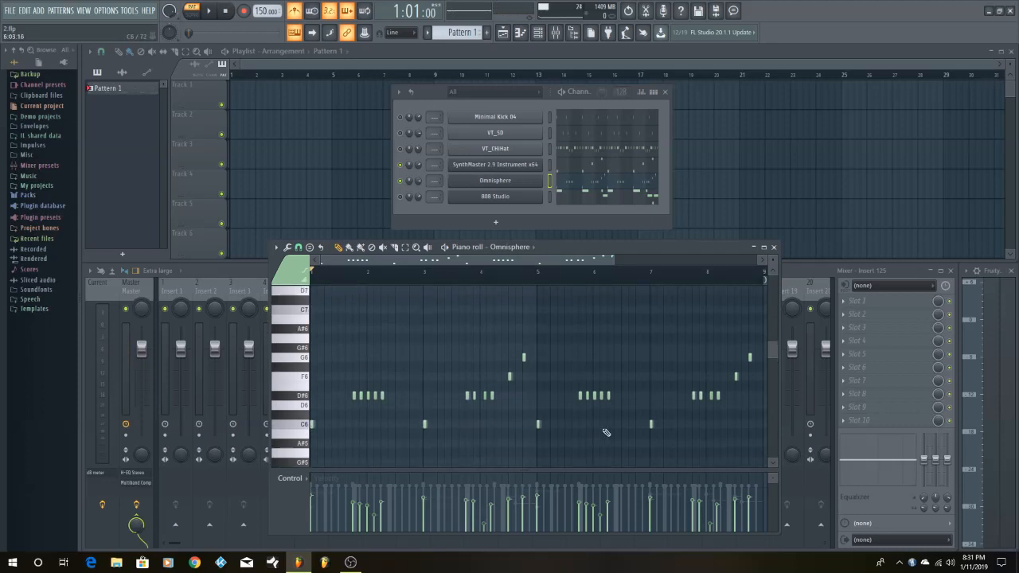
right_click(654, 428)
right_click(655, 428)
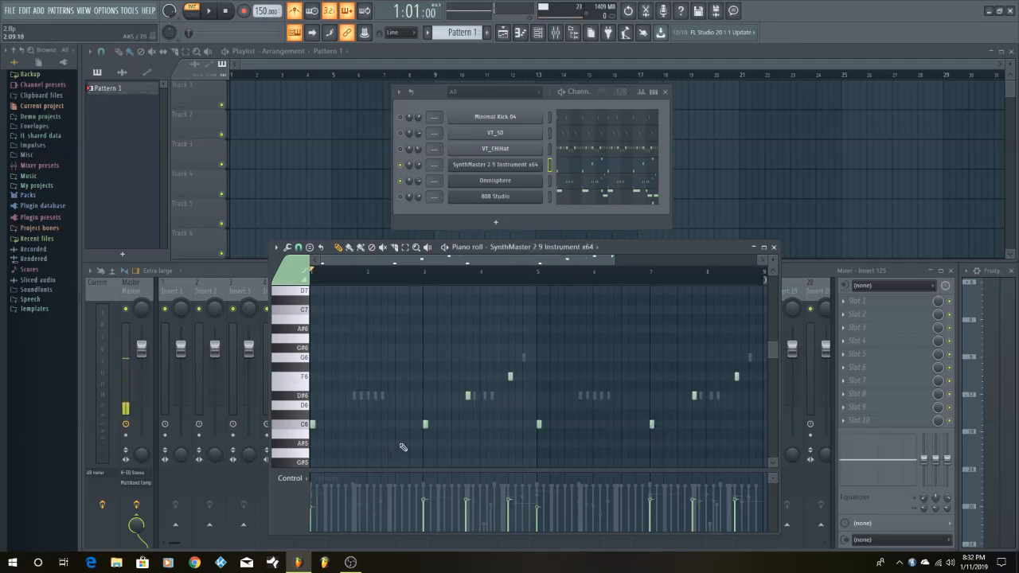
- Play the pattern with the SynthMaster 2.9 and Omnisphere melodies sounding together
scroll(395, 390, down, 2)
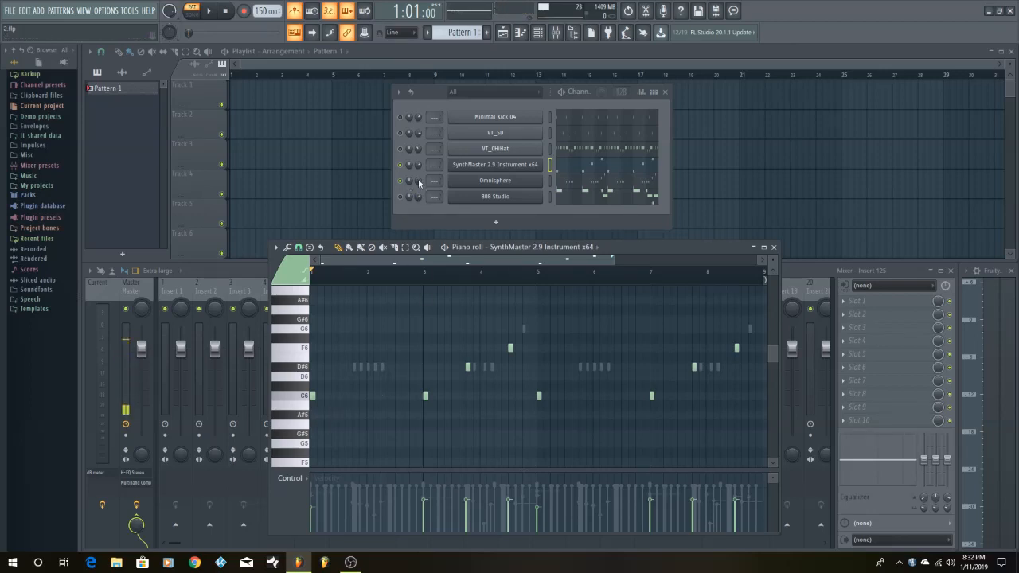
click(208, 11)
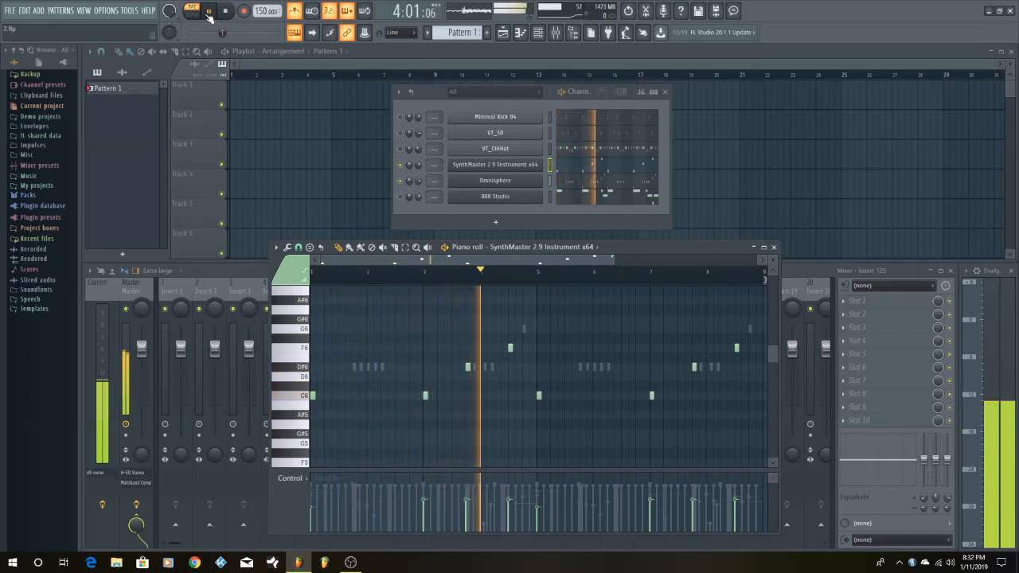
click(208, 15)
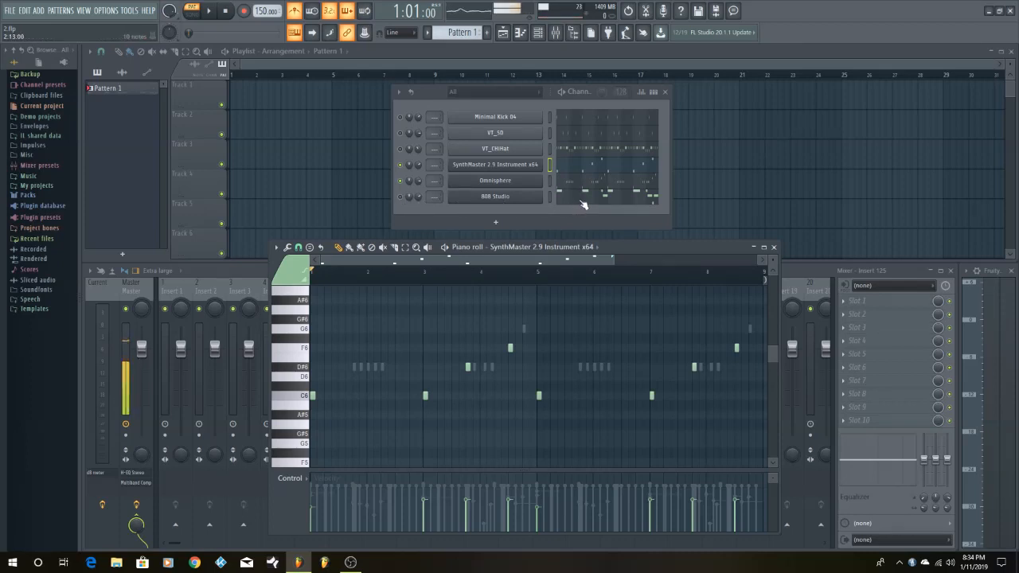
- Open the 808 Studio channel's piano roll and solo that channel
click(400, 197)
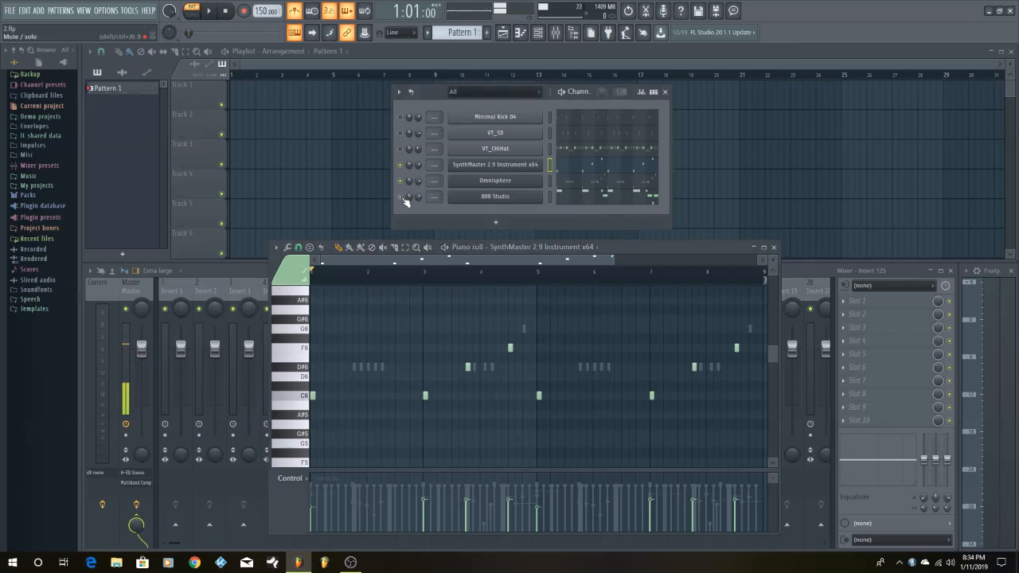
click(573, 205)
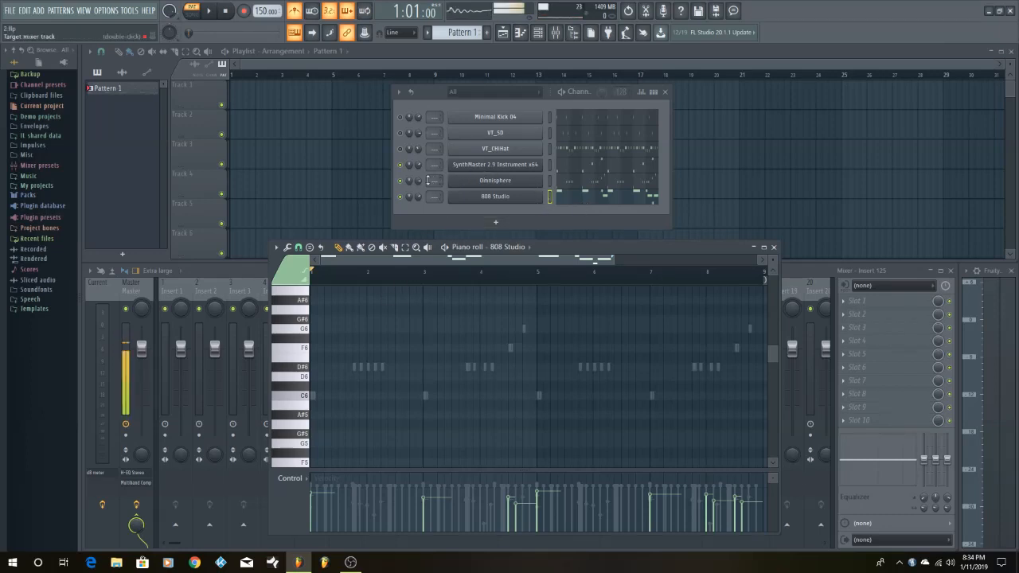
click(401, 197)
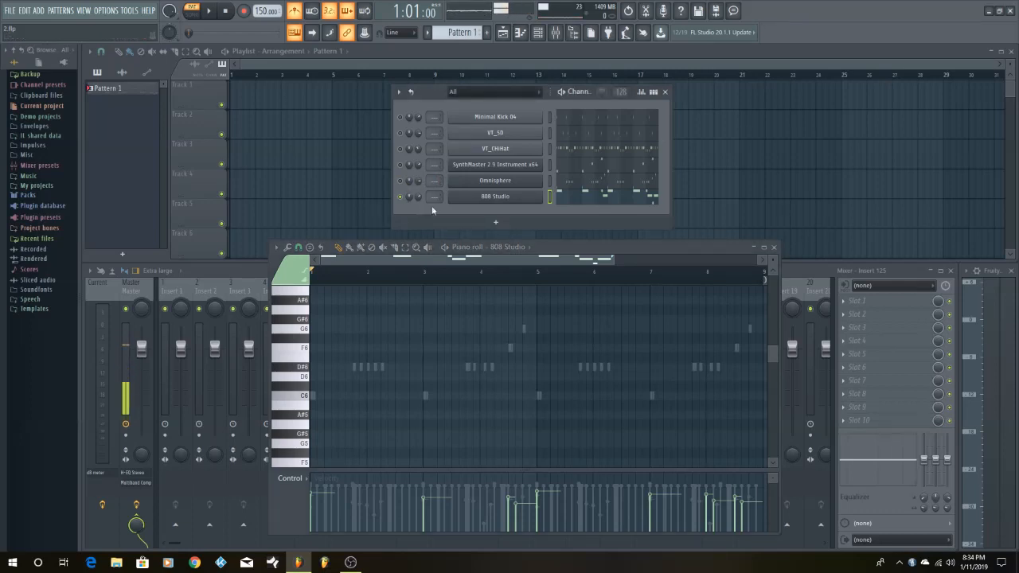
click(227, 11)
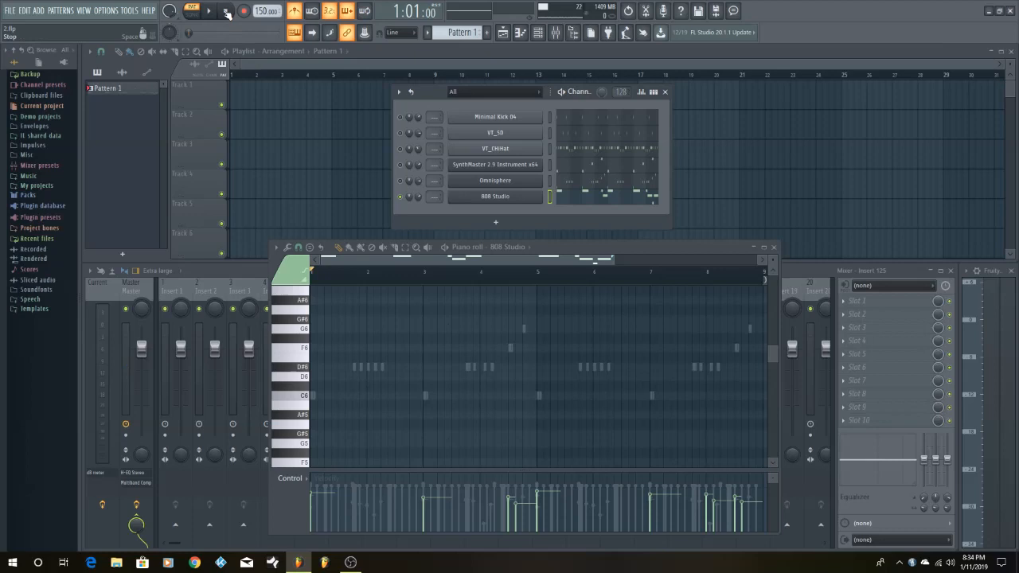
- Show the 808 Studio notes around C4 in the piano roll and audition the C4 key
click(628, 207)
click(607, 209)
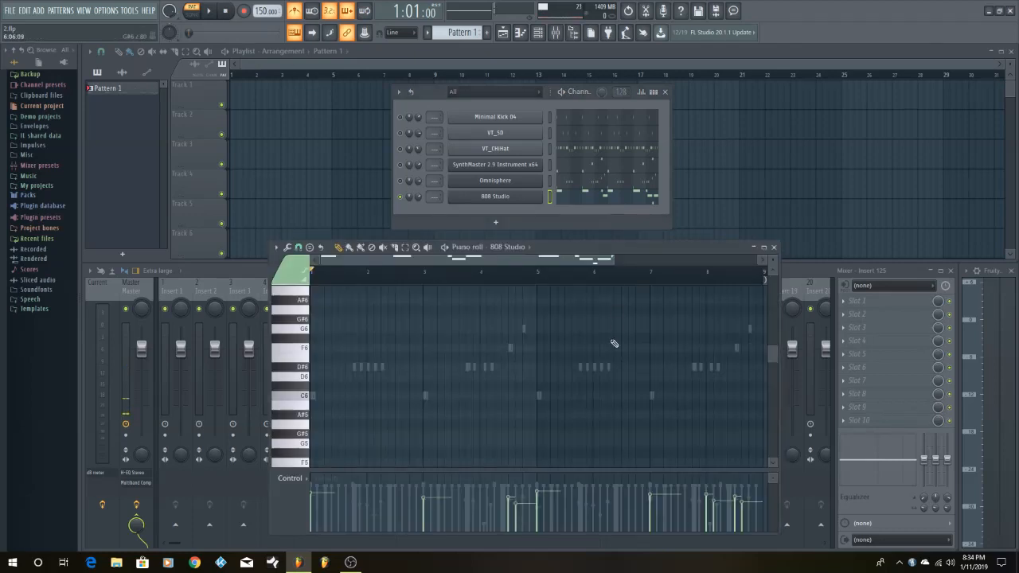
scroll(611, 358, down, 3)
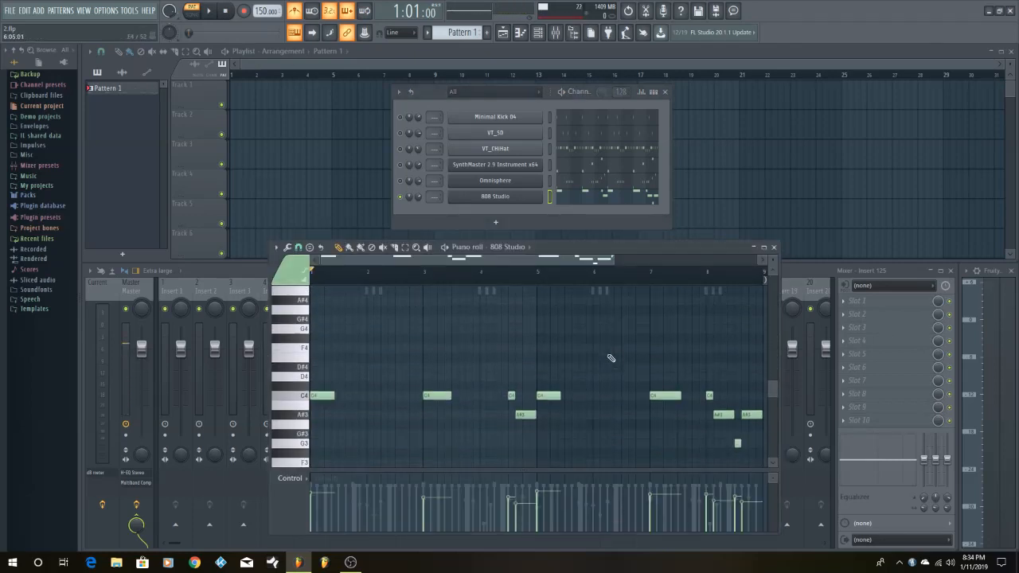
click(305, 398)
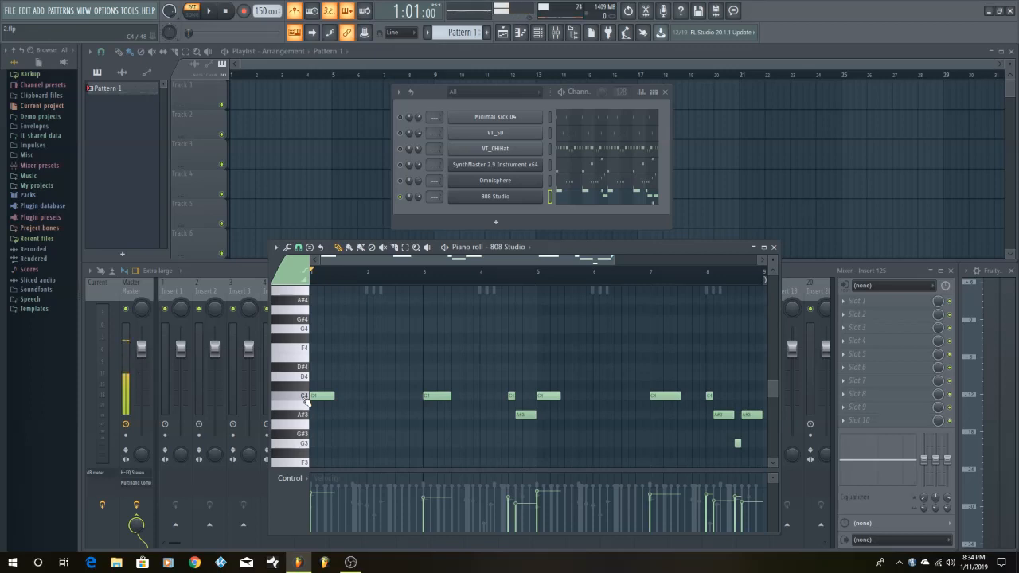
click(306, 401)
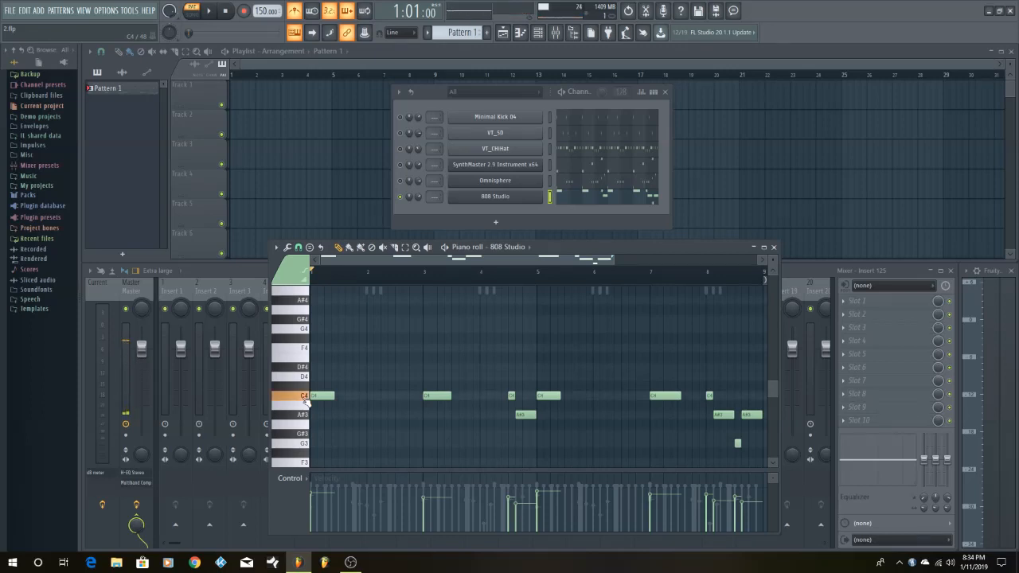
- Play the pattern with the 808 Studio channel soloed, and stop playback
click(210, 12)
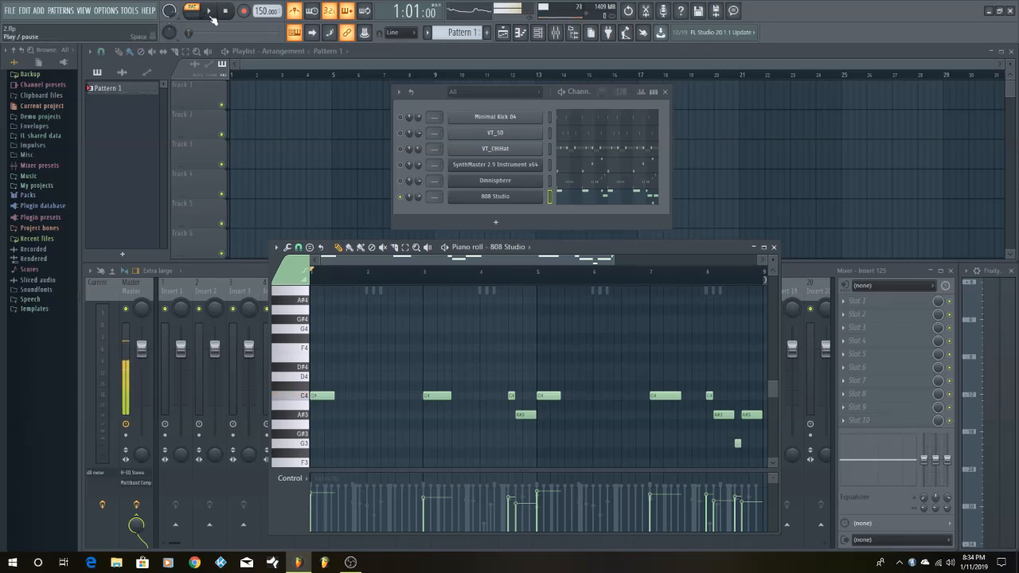
click(211, 13)
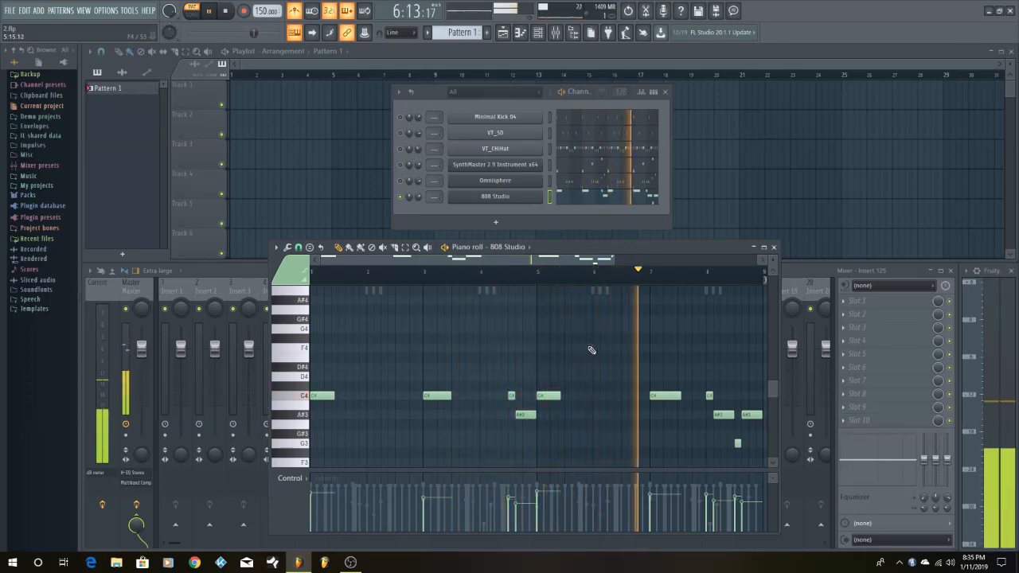
click(227, 14)
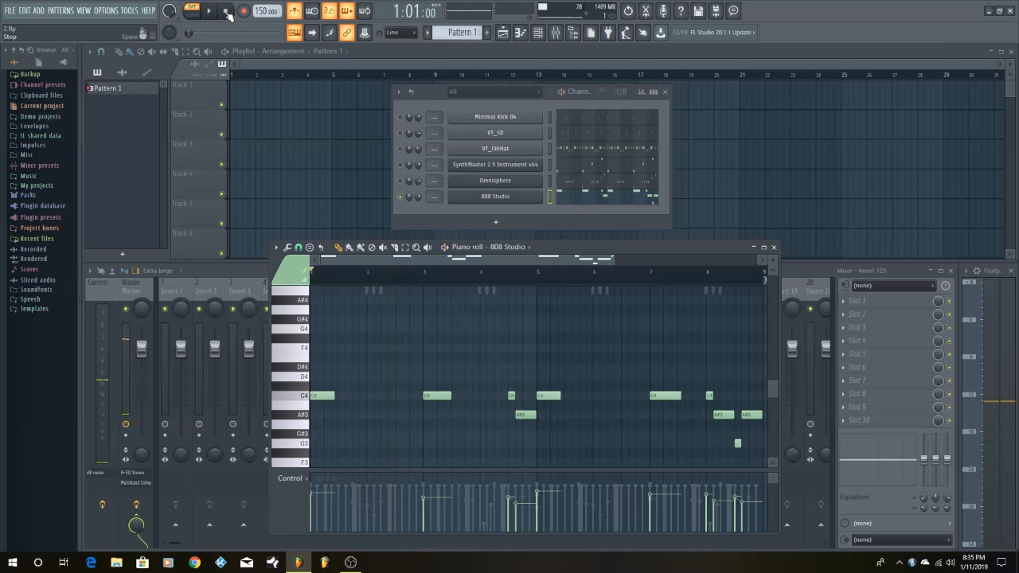
- Unmute the Omnisphere and SynthMaster 2.9 channels and play the pattern with the melodies and the 808 Studio bass together
click(403, 181)
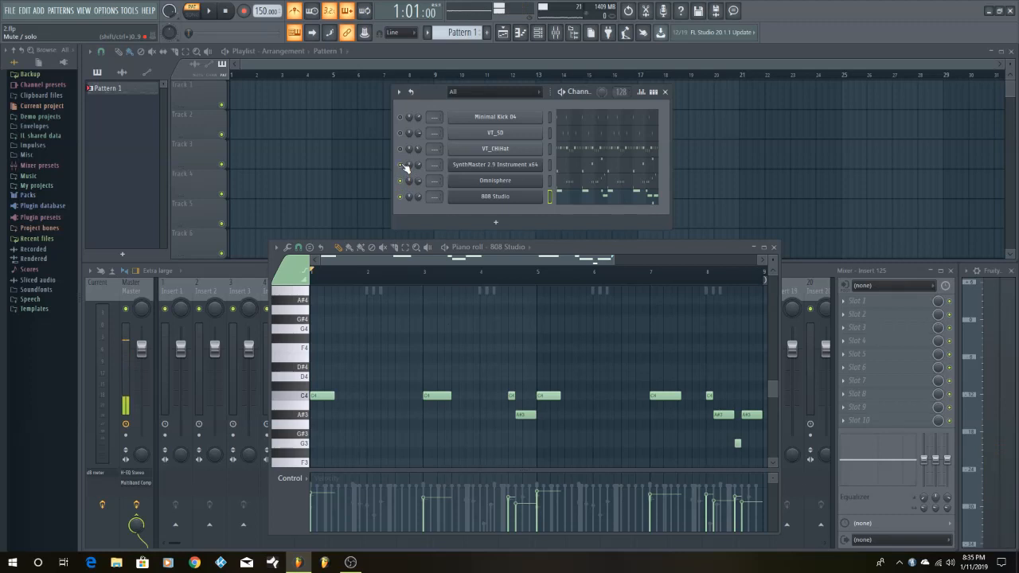
click(403, 165)
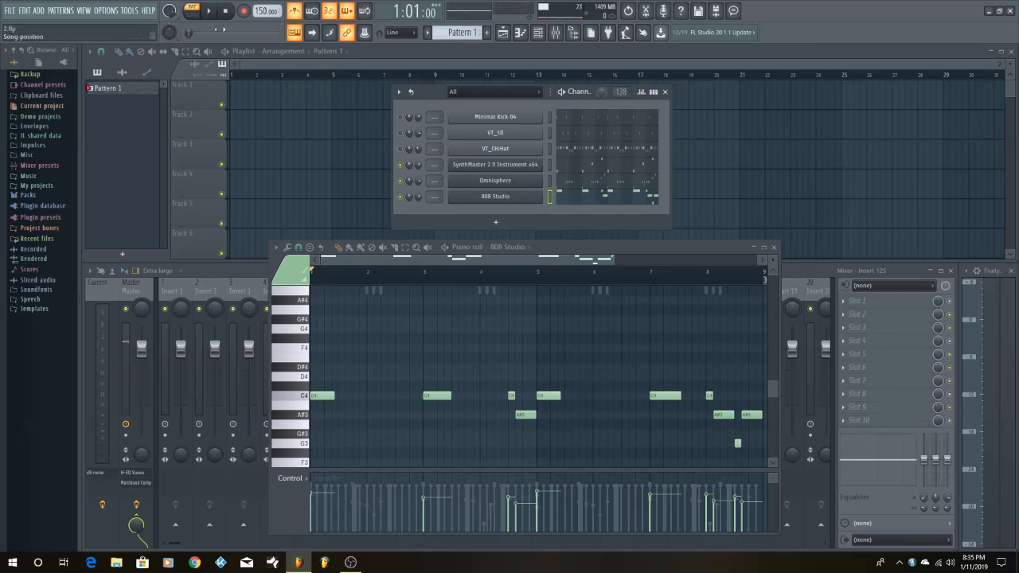
click(218, 15)
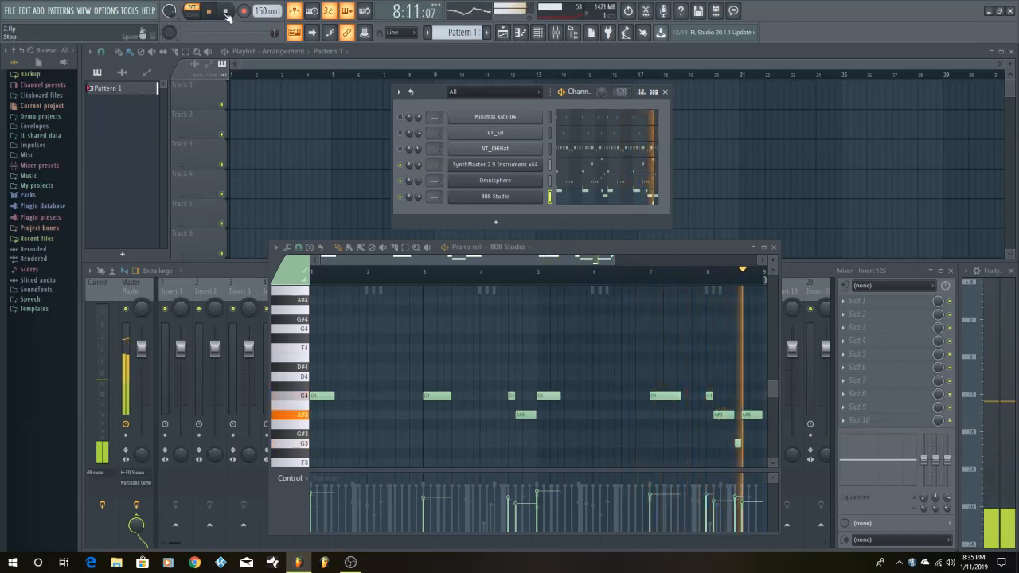
click(226, 13)
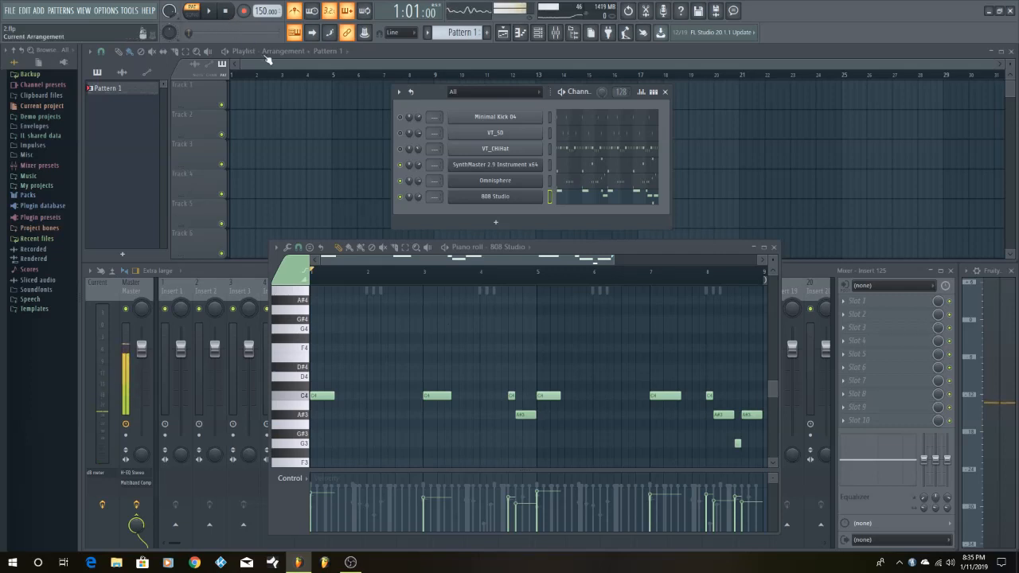
- Turn off the metronome and show the VT_CHiHat channel's notes around C5 in the piano roll
click(294, 13)
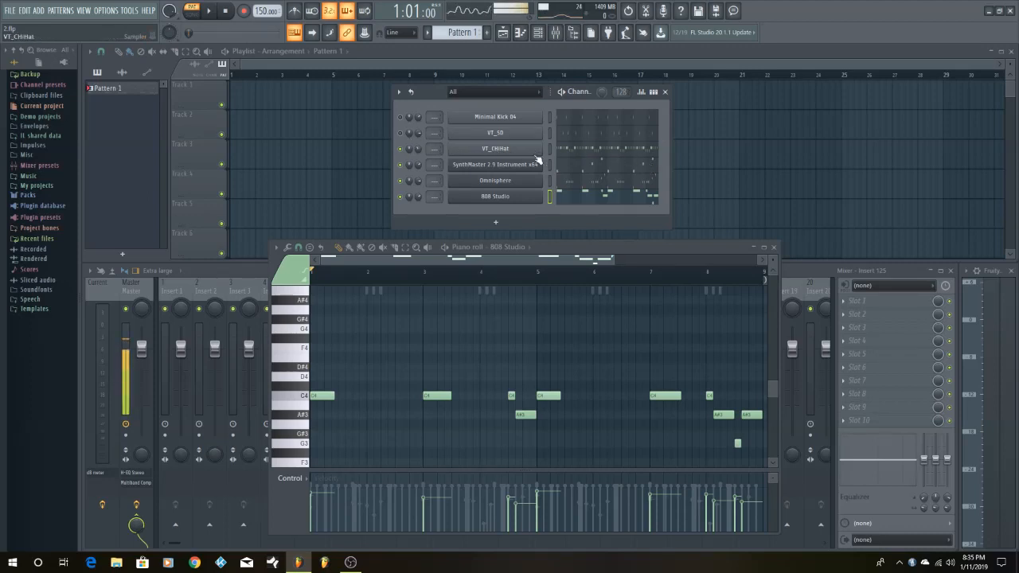
click(594, 153)
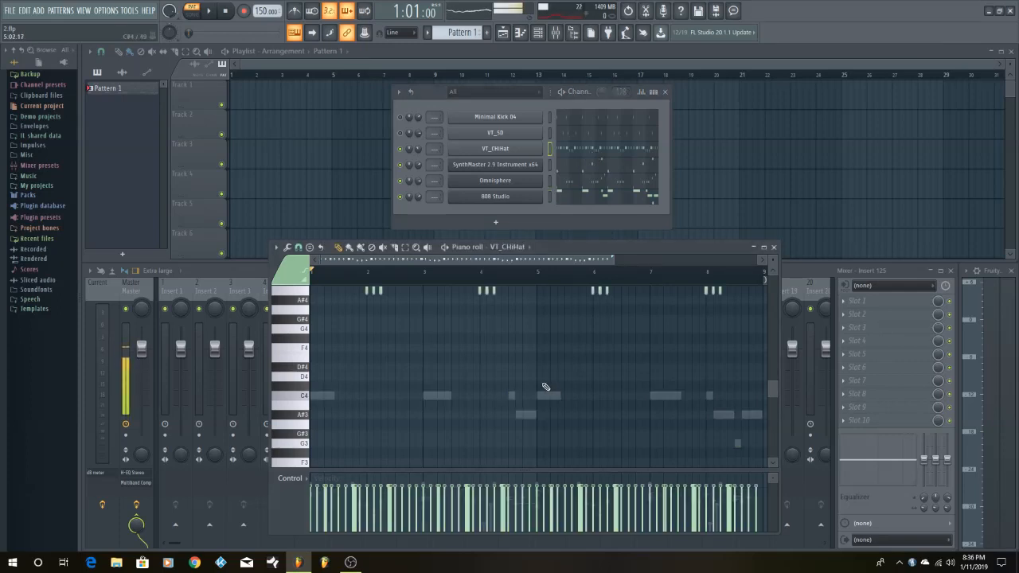
scroll(546, 387, up, 3)
scroll(545, 387, up, 2)
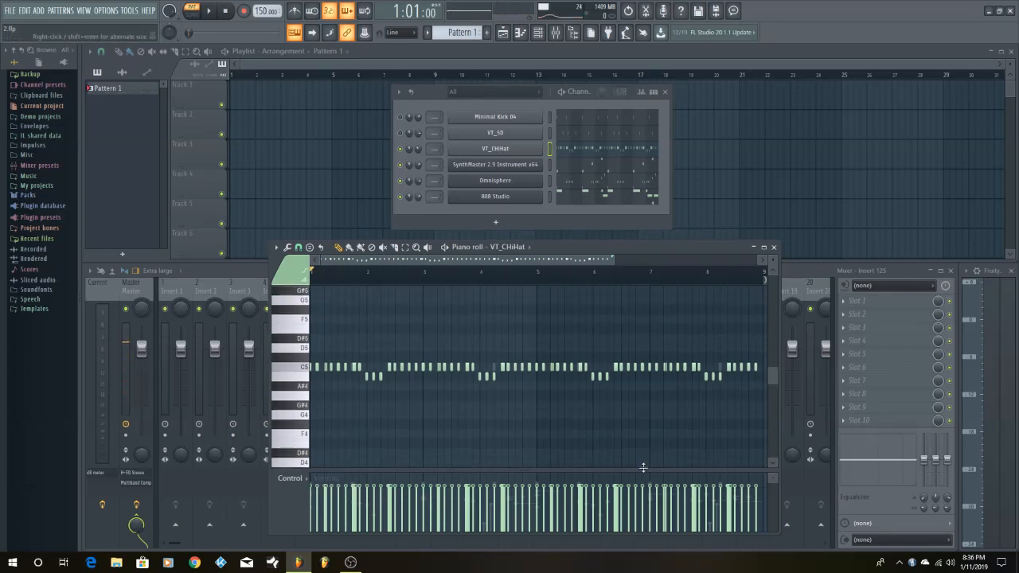
mouse_move(637, 475)
mouse_down()
mouse_move(628, 406)
mouse_move(640, 478)
mouse_up()
scroll(288, 379, up, 3)
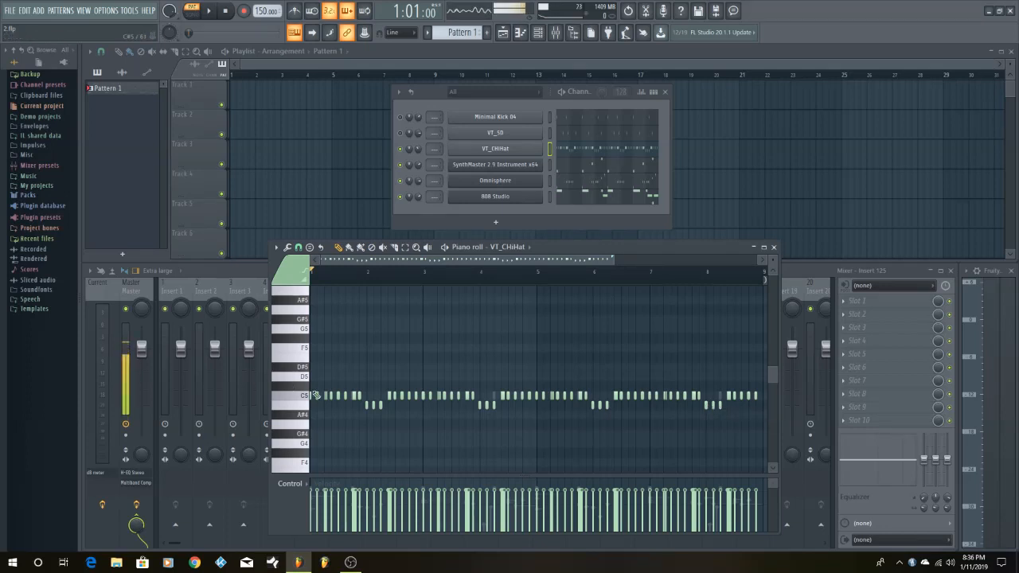
- Examine the hi-hat rolls along the C5 row in the maximized VT_CHiHat piano roll, and restore the window's size
click(763, 248)
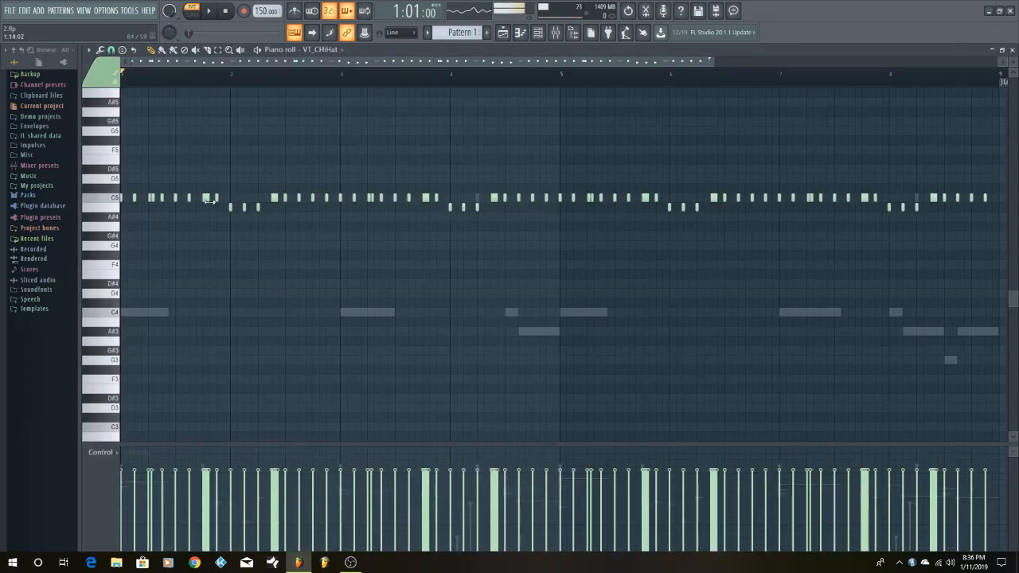
scroll(206, 89, up, 4)
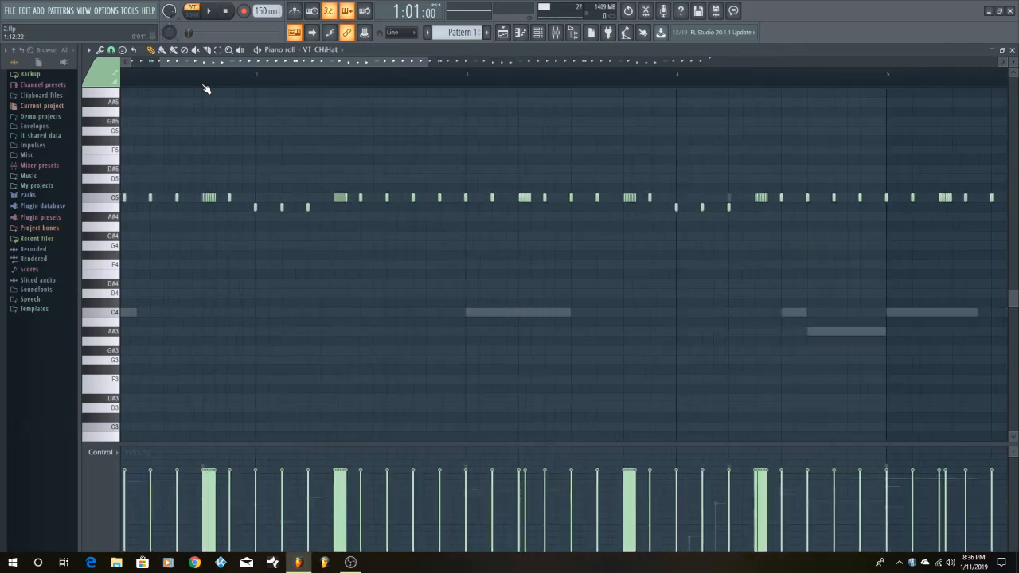
scroll(205, 89, down, 5)
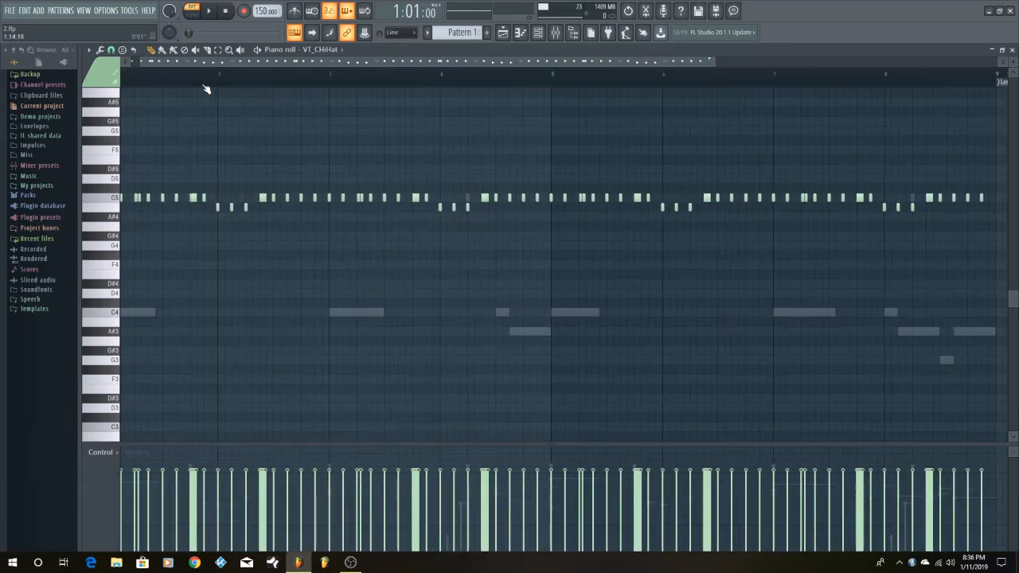
scroll(205, 90, up, 1)
drag(348, 65, 300, 62)
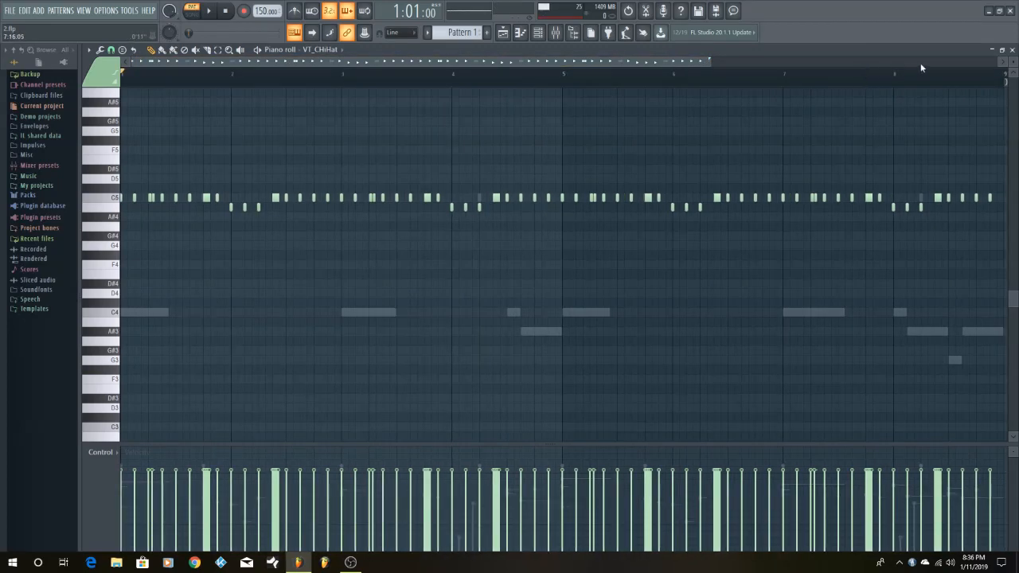
click(1002, 50)
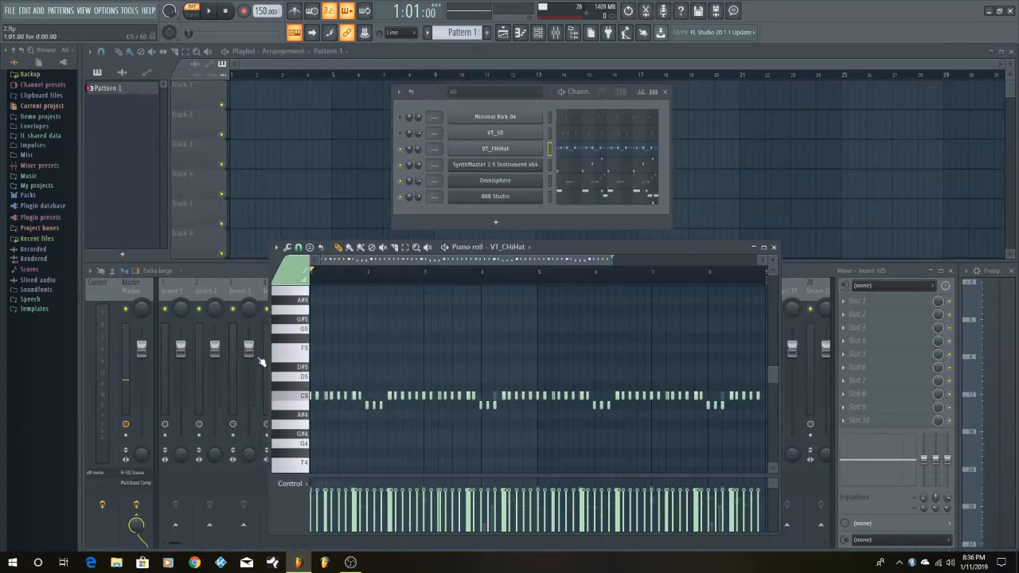
- Solo the VT_CHiHat channel and play the pattern to hear the hi-hats, ending with the melodies and 808 Studio unmuted
right_click(400, 149)
click(415, 157)
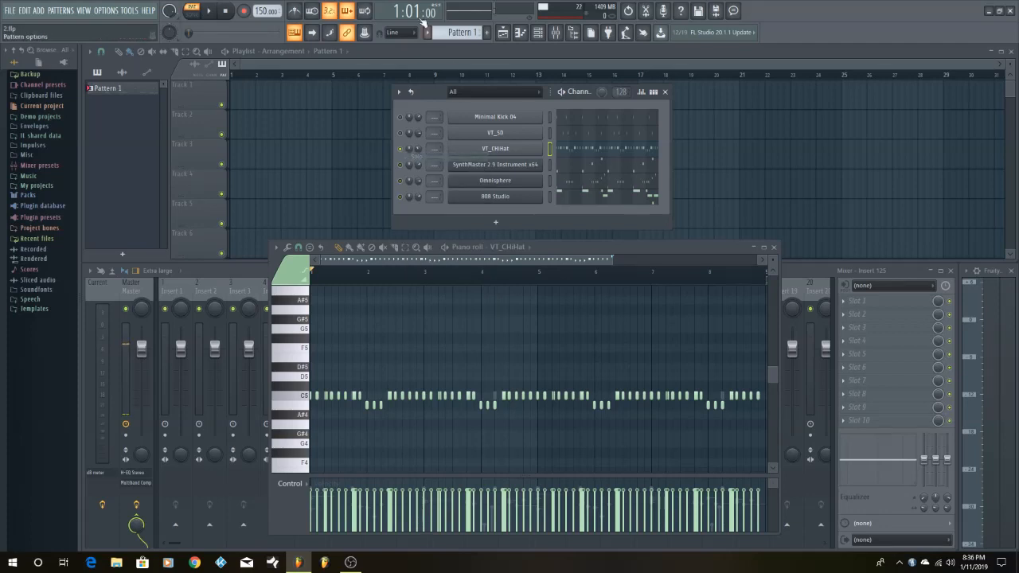
click(209, 11)
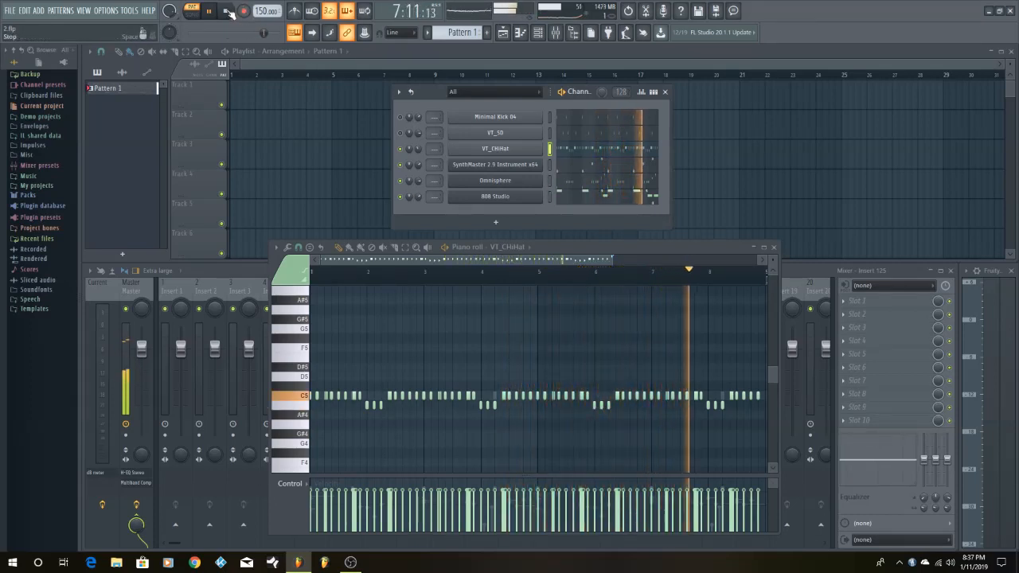
click(227, 11)
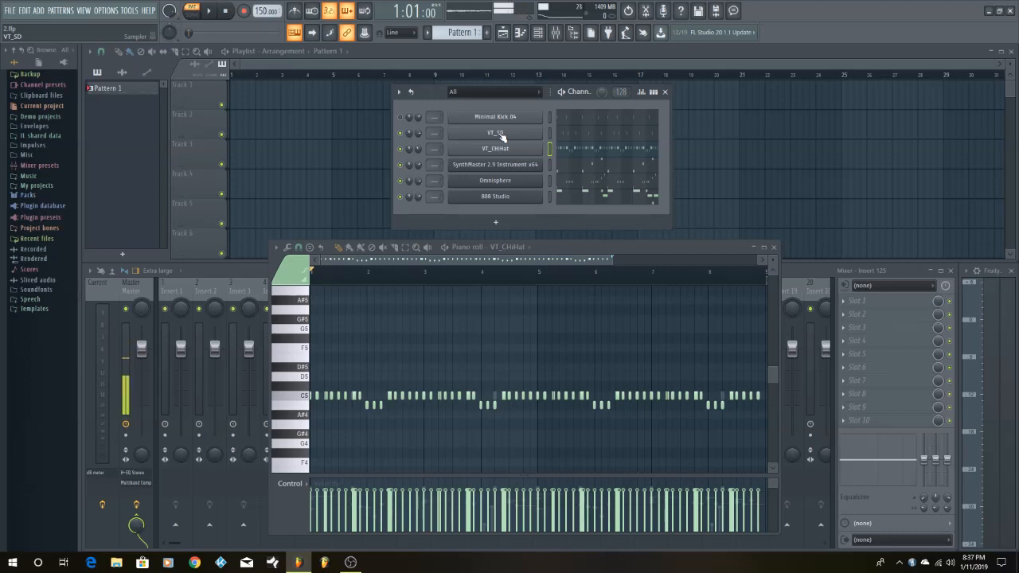
- Open the VT_SD channel's piano roll and play the snare pattern with that channel soloed
click(580, 138)
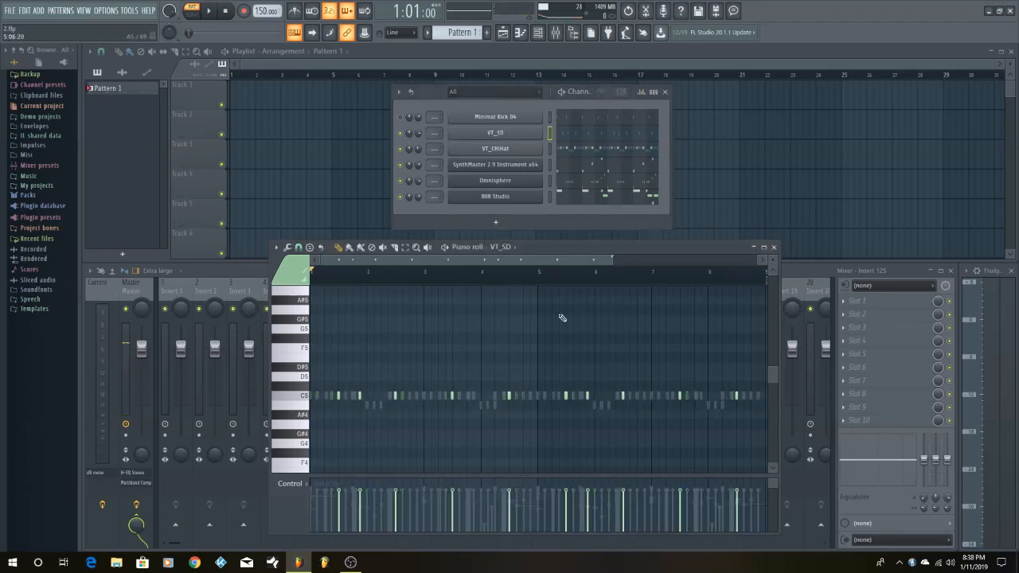
scroll(562, 334, down, 1)
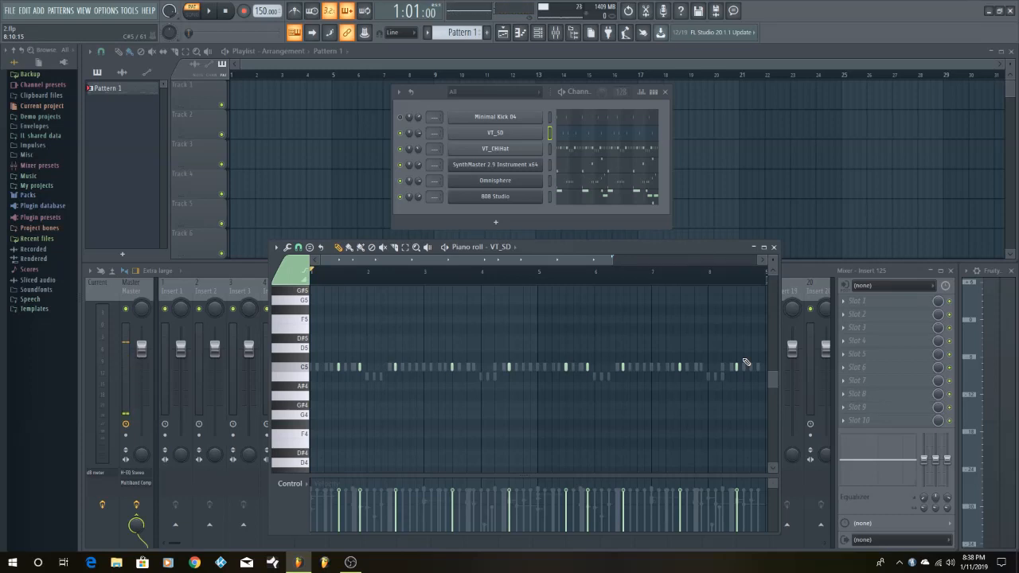
right_click(401, 133)
click(415, 138)
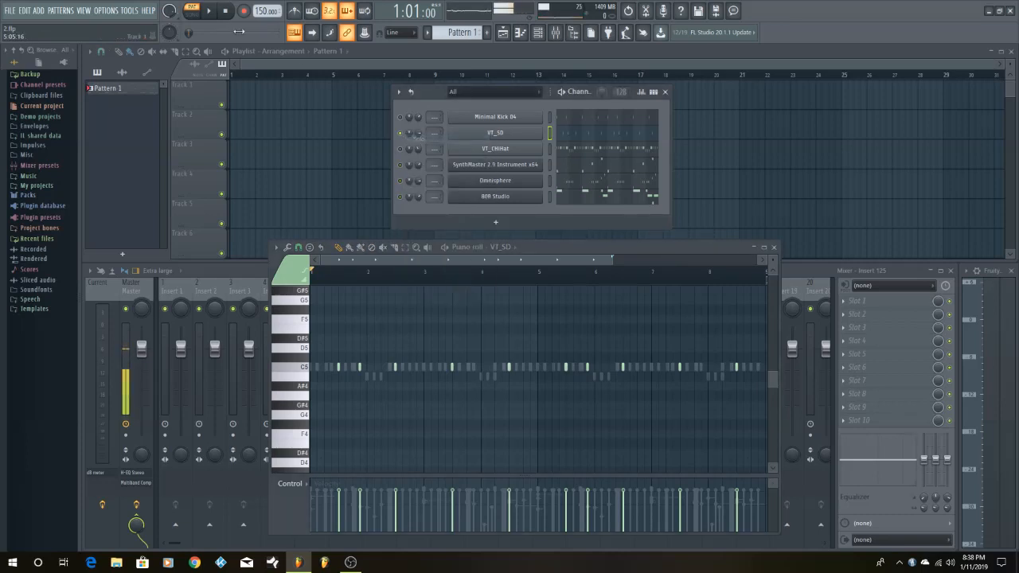
click(208, 12)
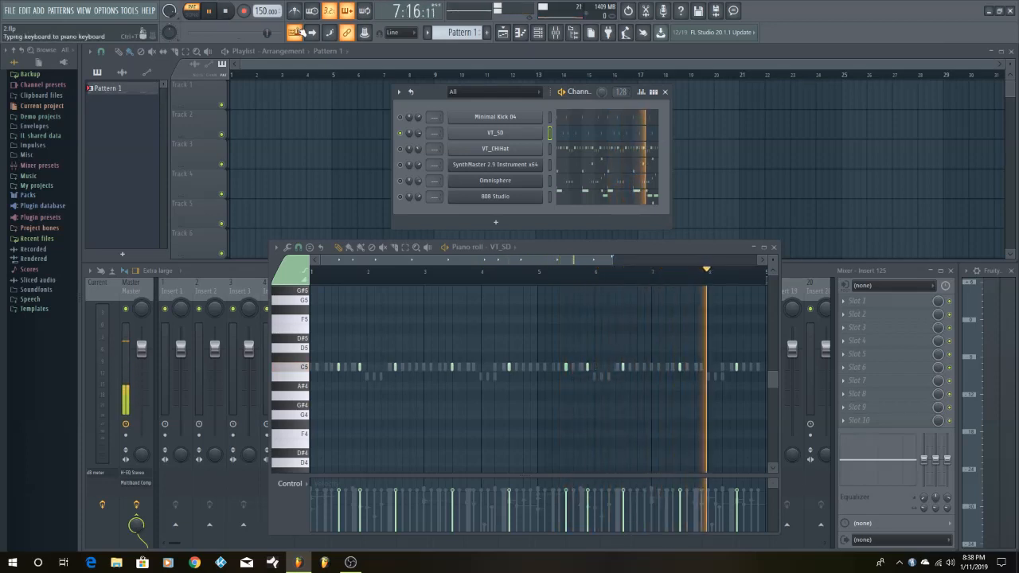
click(226, 11)
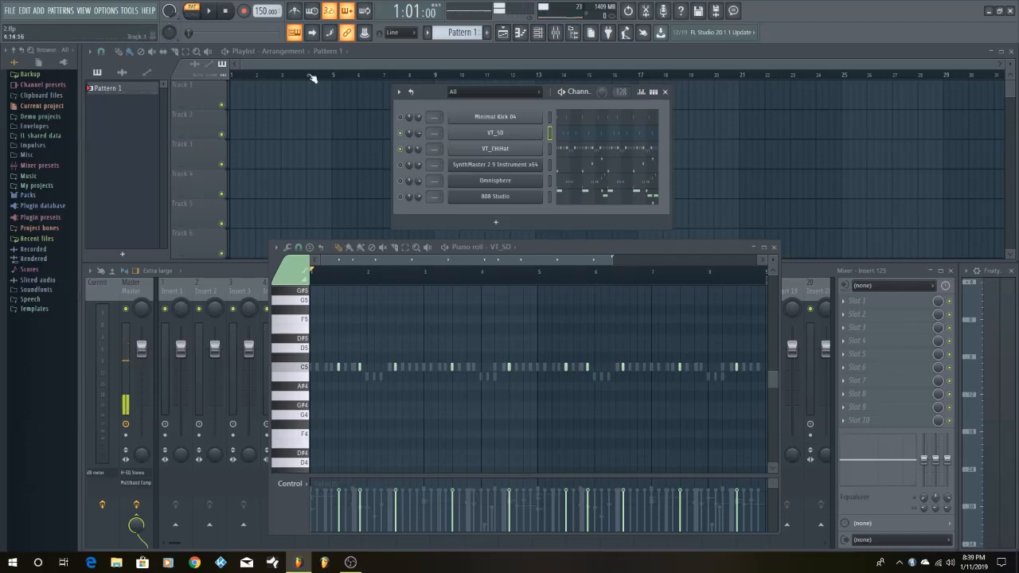
- Play VT_SD together with VT_CHiHat, and again with SynthMaster 2.9, Omnisphere and 808 Studio added
key(space)
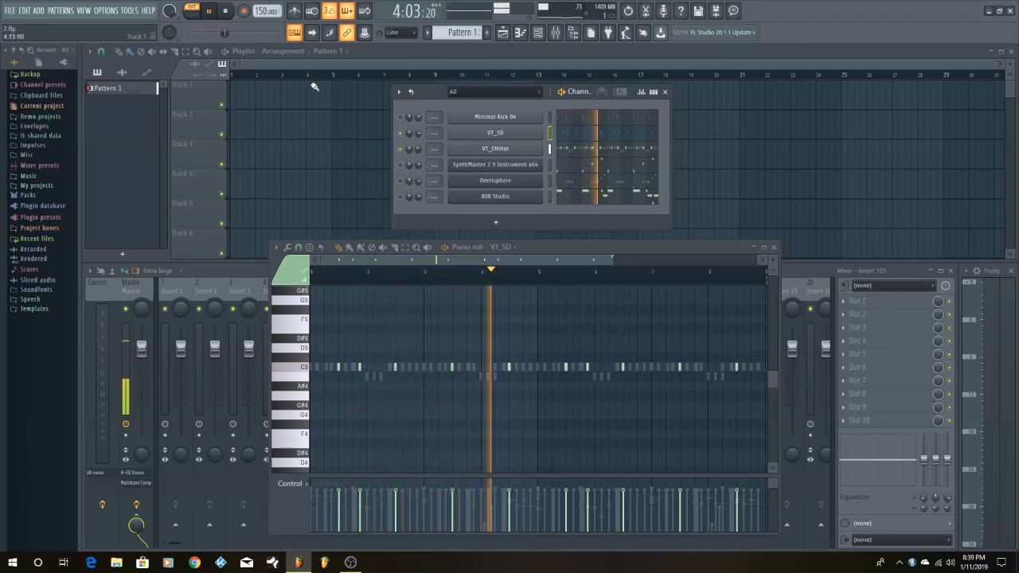
click(229, 14)
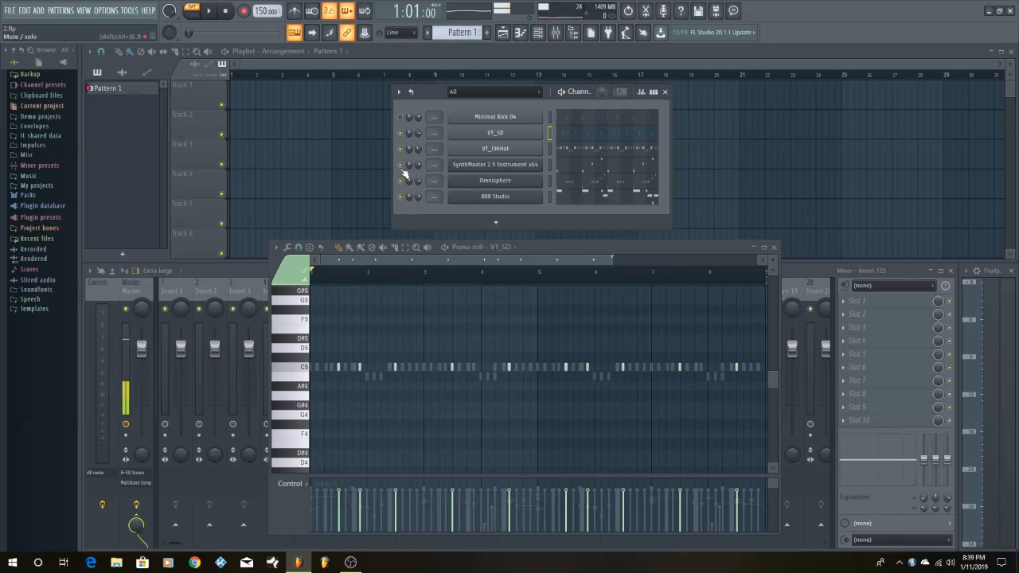
click(212, 12)
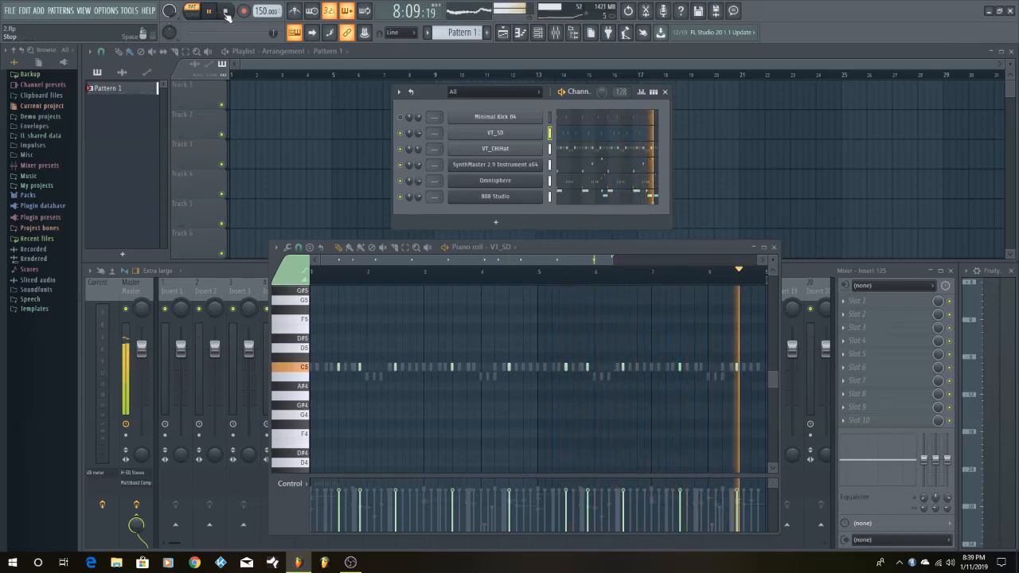
click(226, 16)
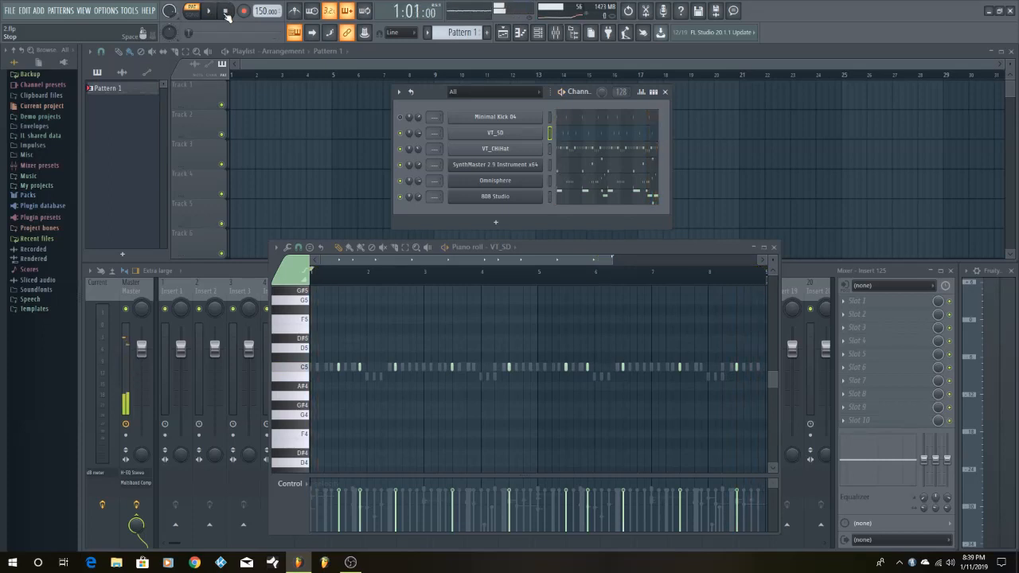
- Audition the Minimal Kick 04 sample in its channel settings and unmute the channel
click(478, 118)
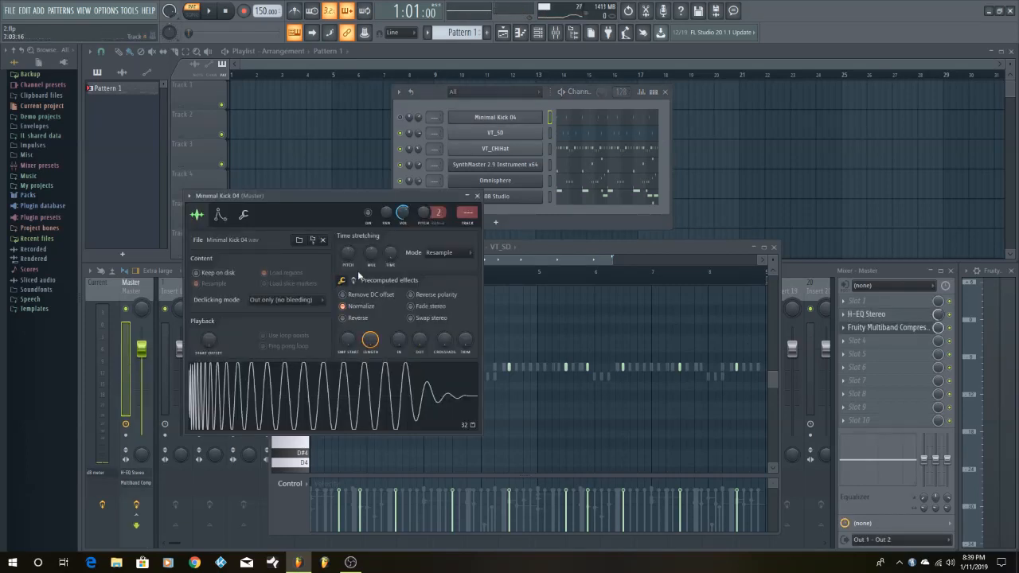
click(321, 388)
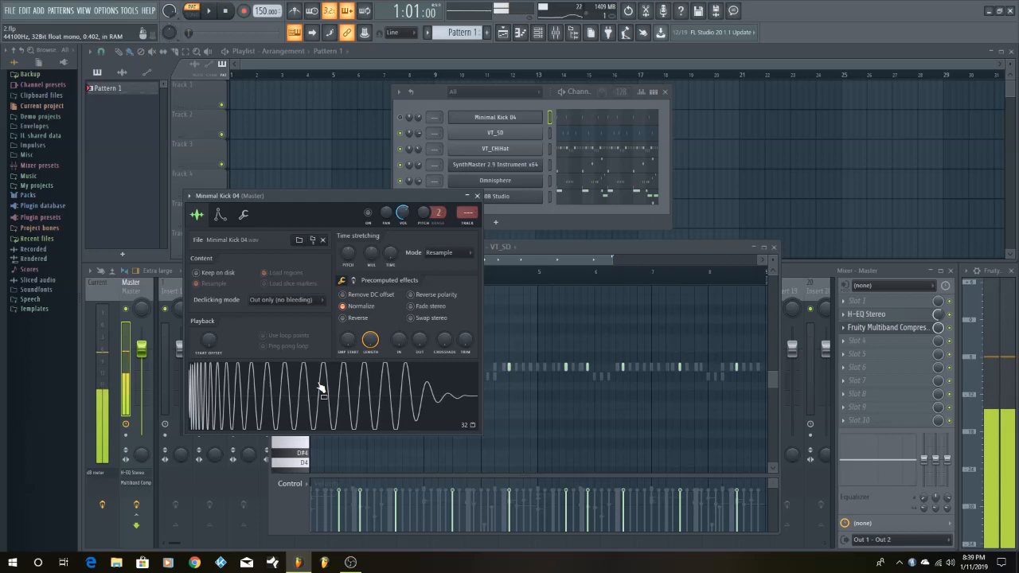
click(401, 119)
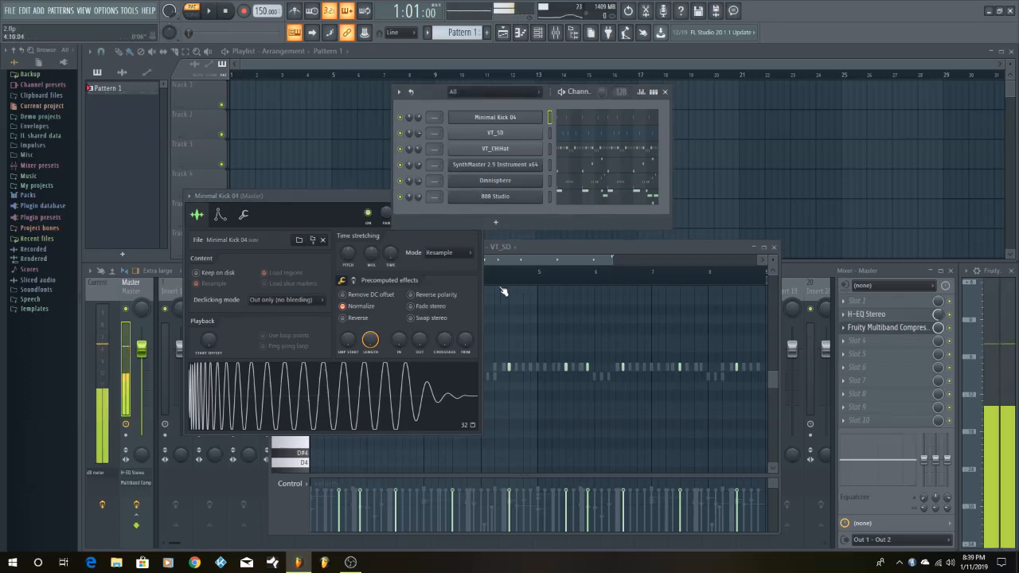
- Show the boost and other knobs of the kick's precomputed effects, and close the channel settings
click(339, 199)
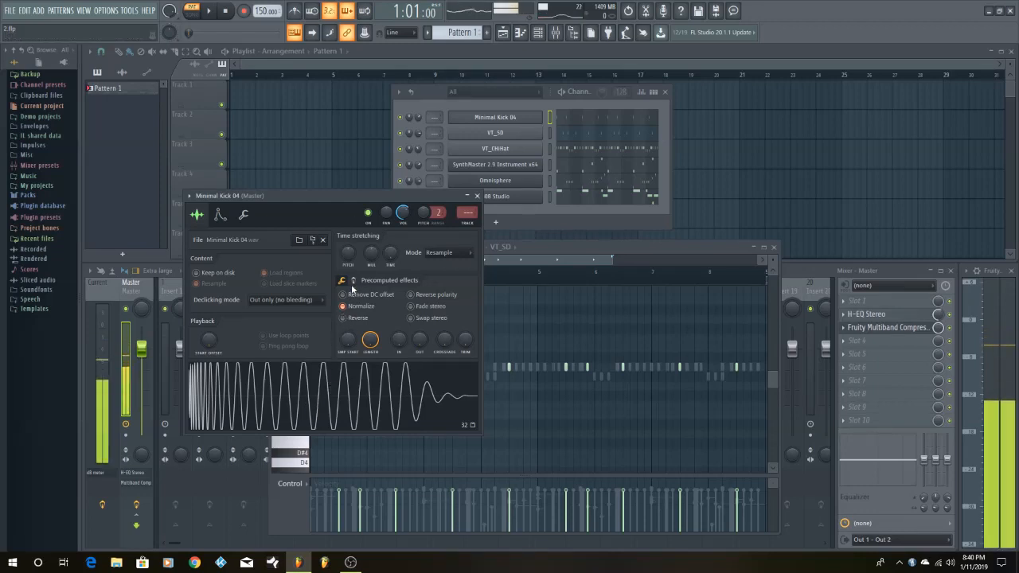
click(355, 282)
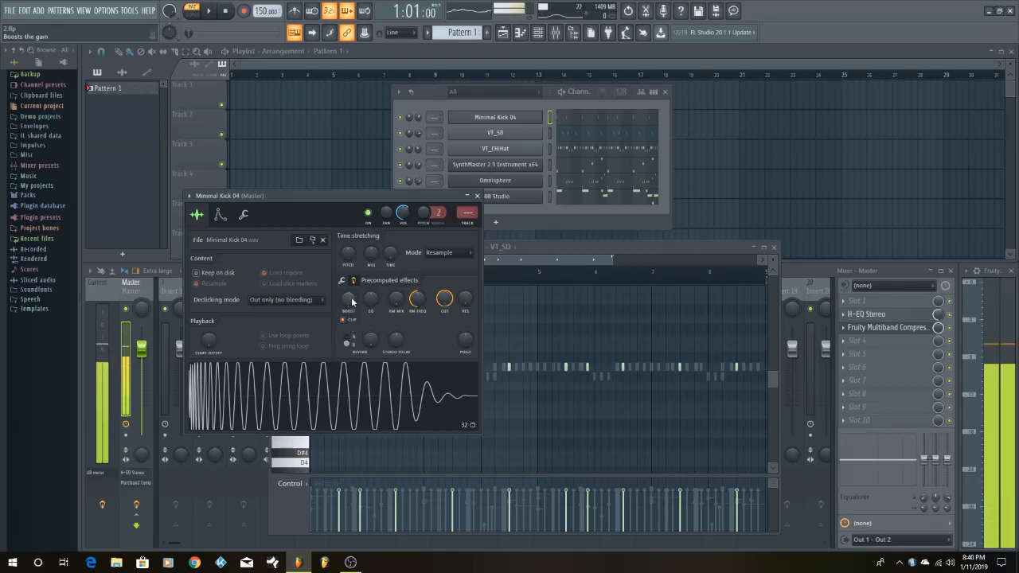
click(477, 197)
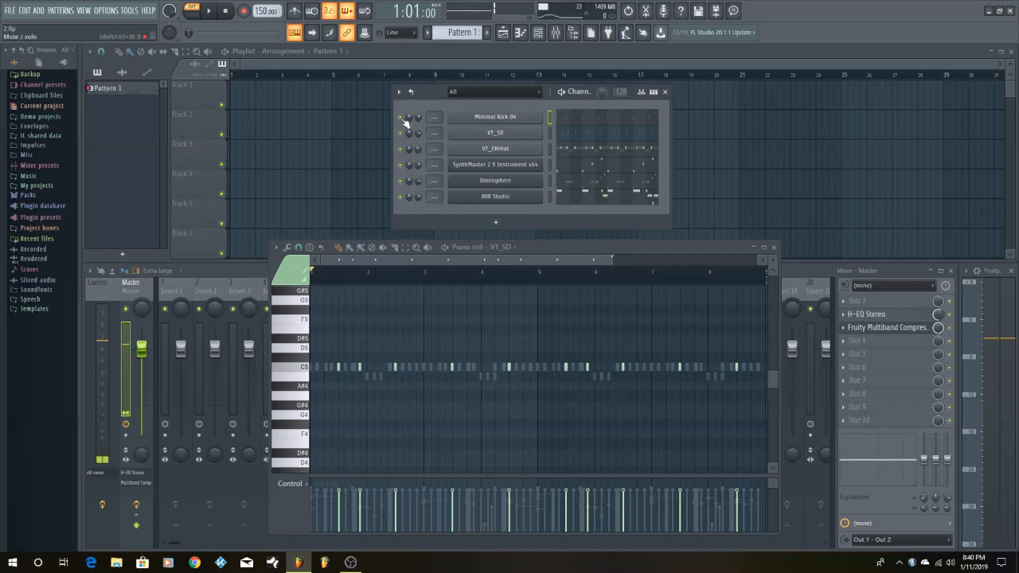
- Solo the Minimal Kick 04 channel
right_click(402, 120)
click(436, 128)
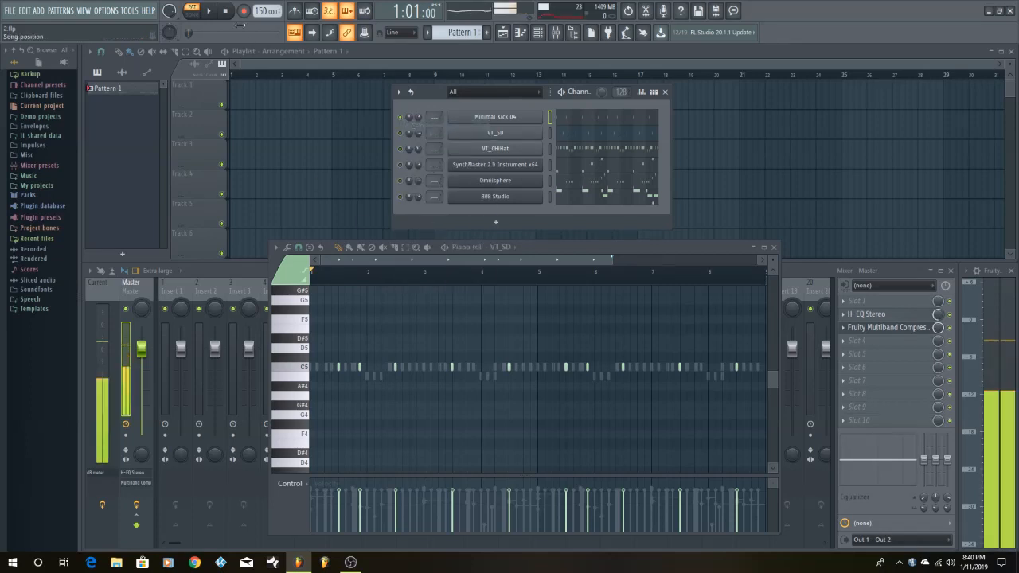
- Play the Minimal Kick 04 channel alone and show its note pattern in the piano roll
click(212, 11)
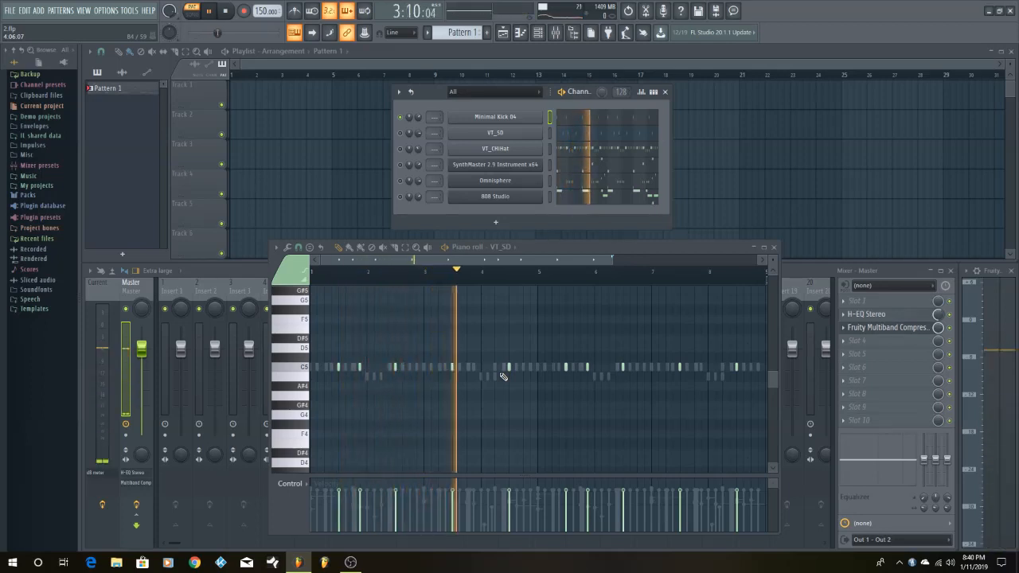
click(580, 124)
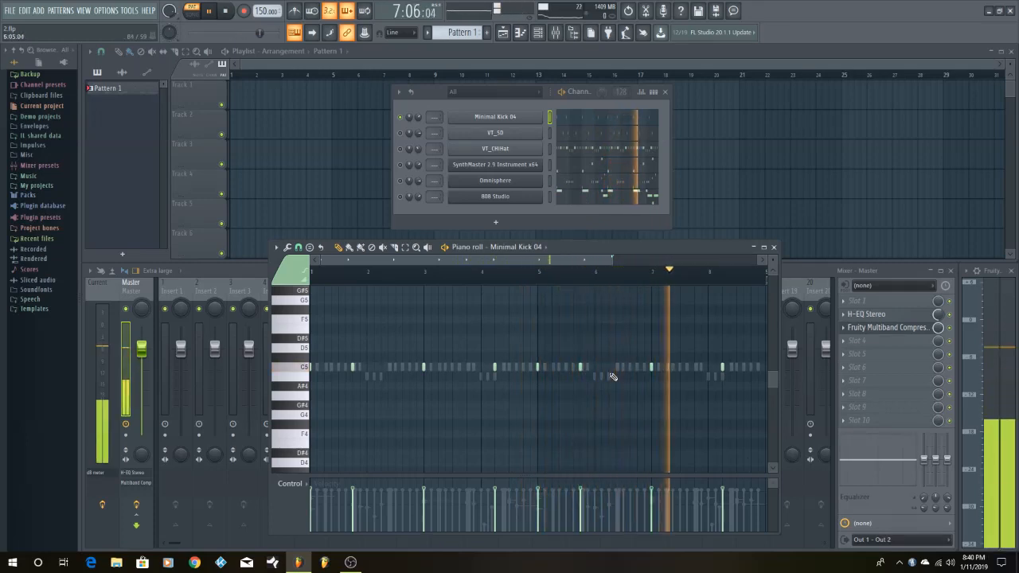
key(space)
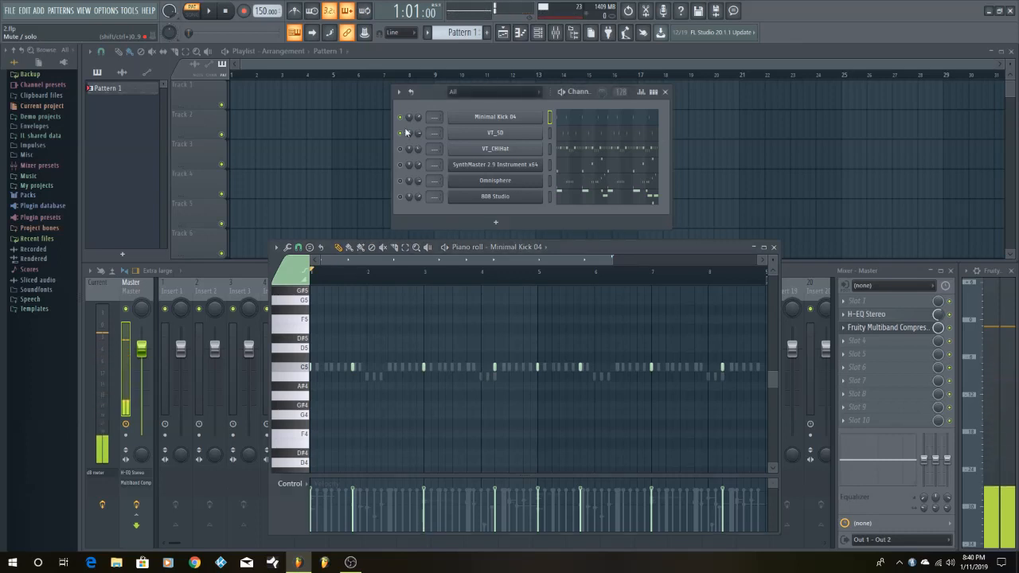
- Play Minimal Kick 04 together with VT_SD and VT_CHiHat, and again with SynthMaster 2.9, Omnisphere and 808 Studio unmuted for the full beat
click(210, 11)
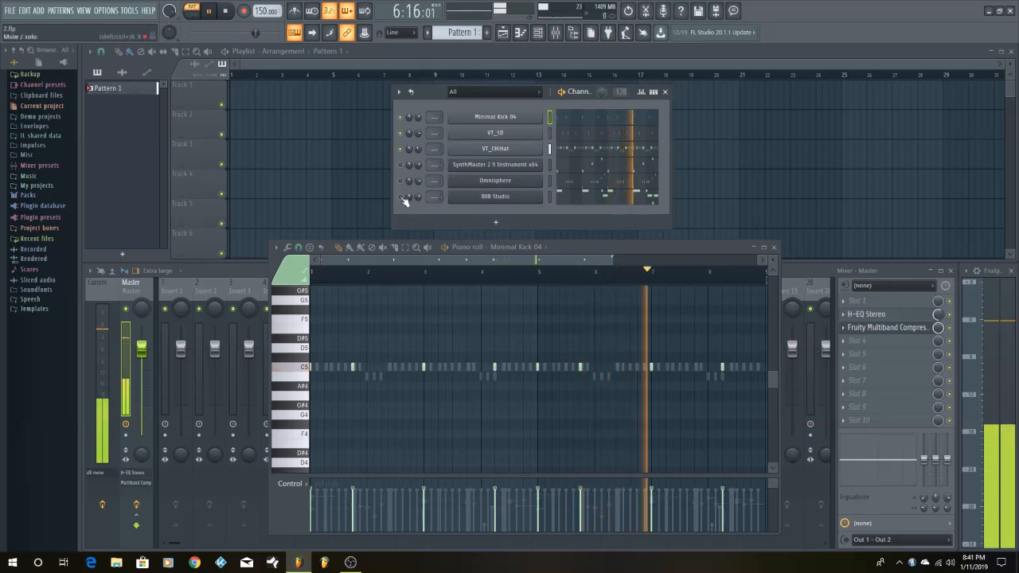
click(227, 12)
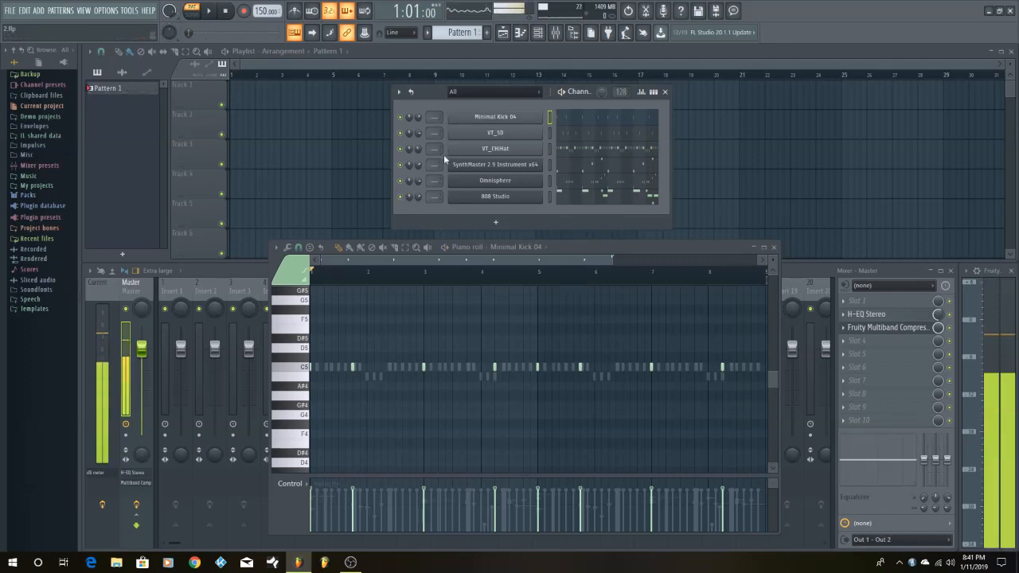
click(211, 11)
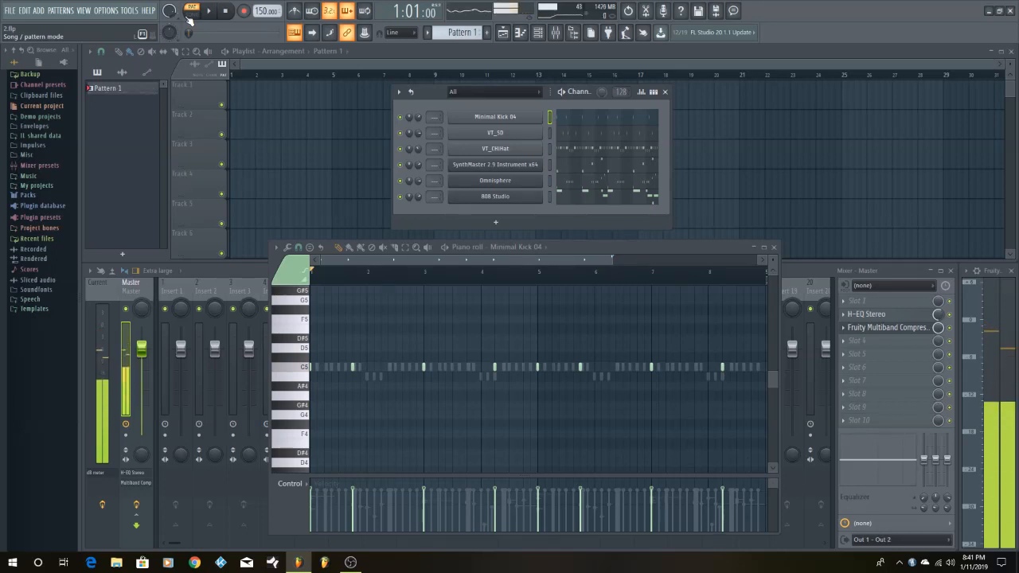
key(space)
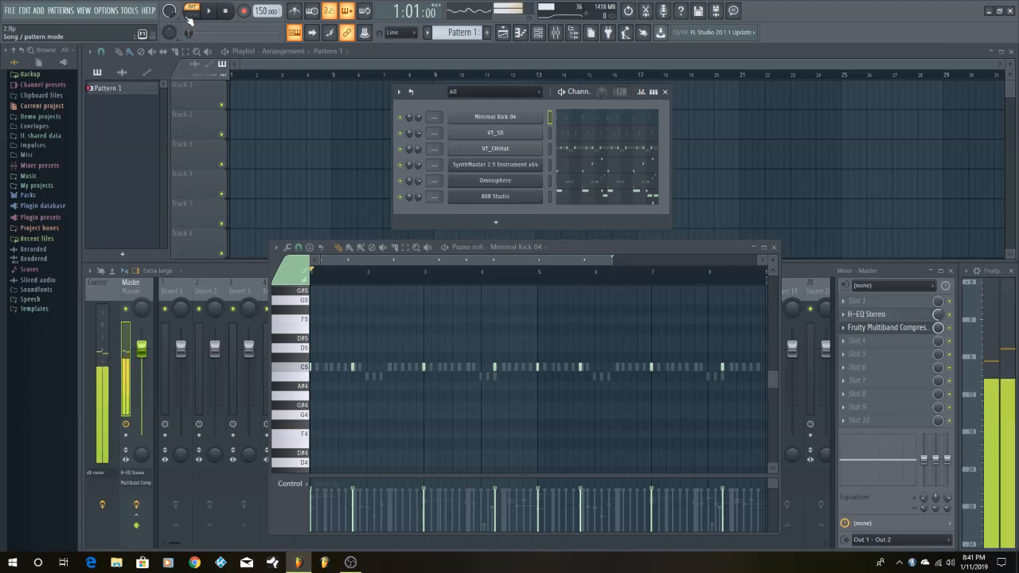